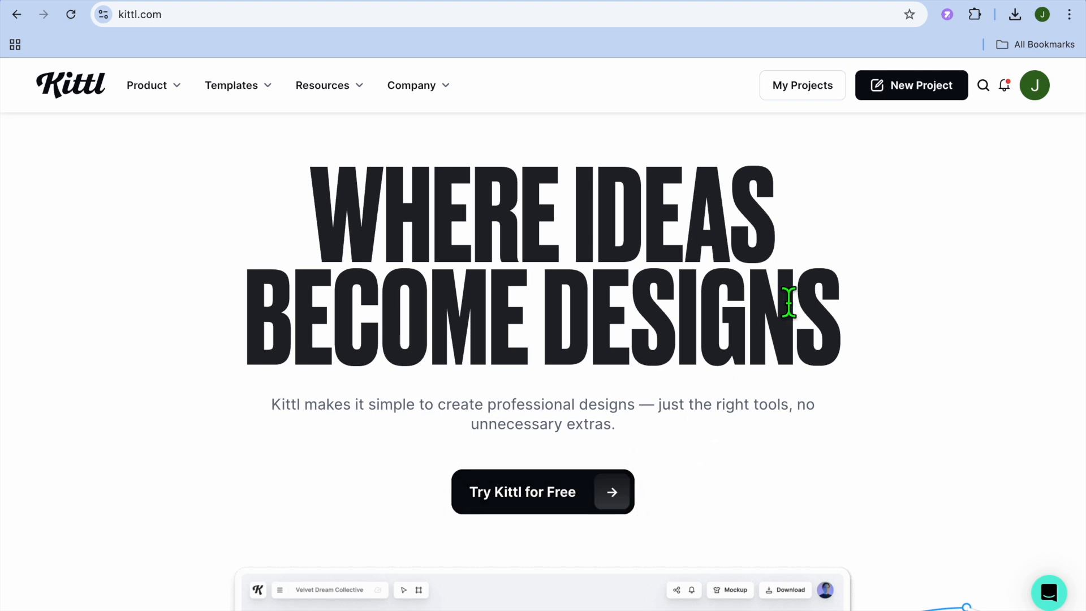
# Step: Browse the template categories on the home page and show the Hoodies and Sweatshirts templates
pyautogui.click(930, 85)
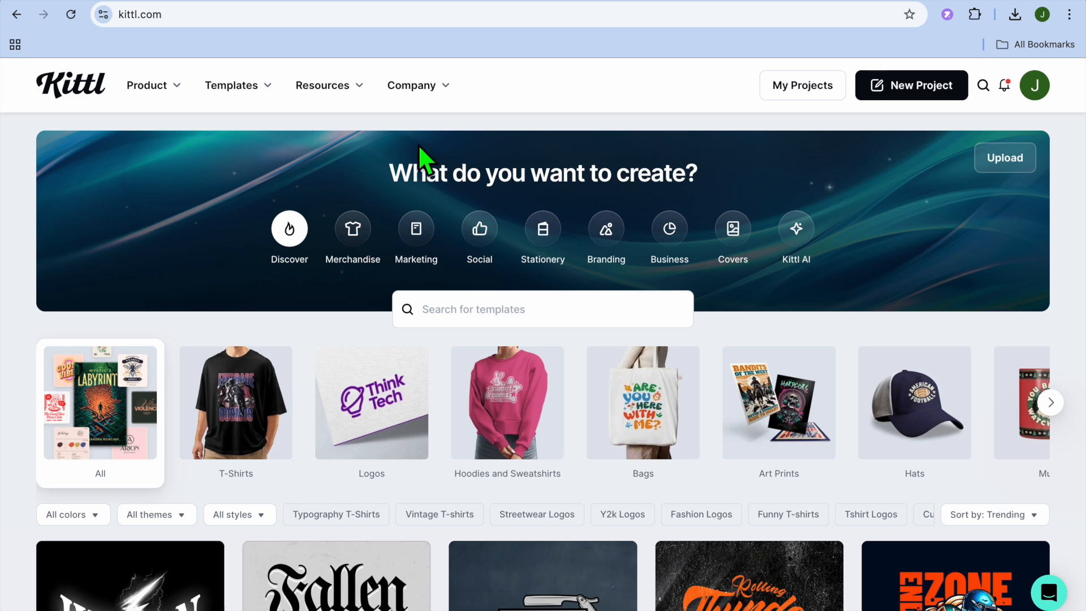
pyautogui.moveTo(262, 107)
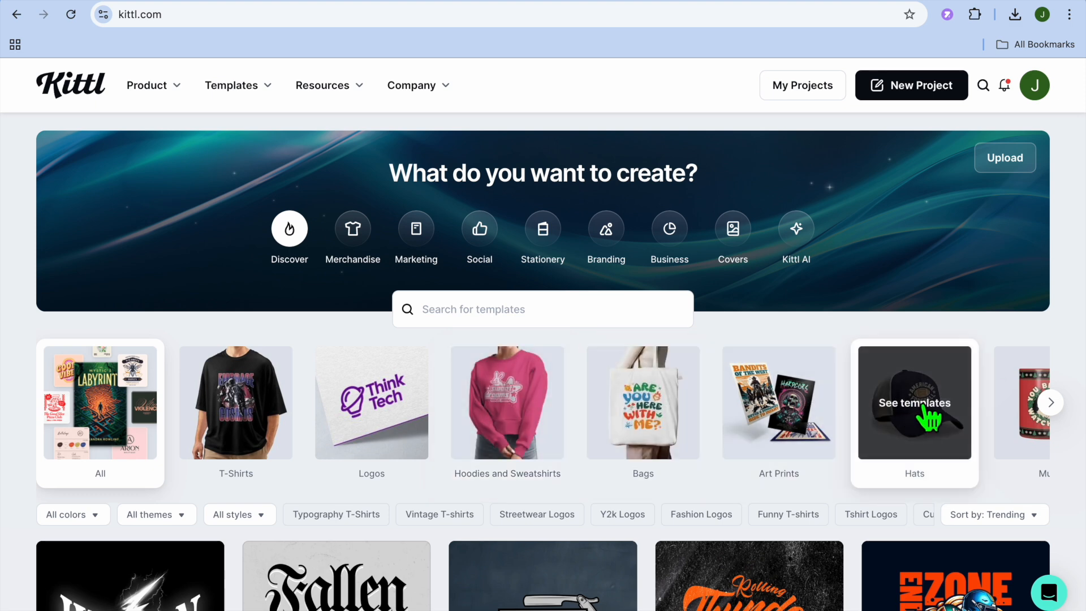
pyautogui.hscroll(10, 928, 419)
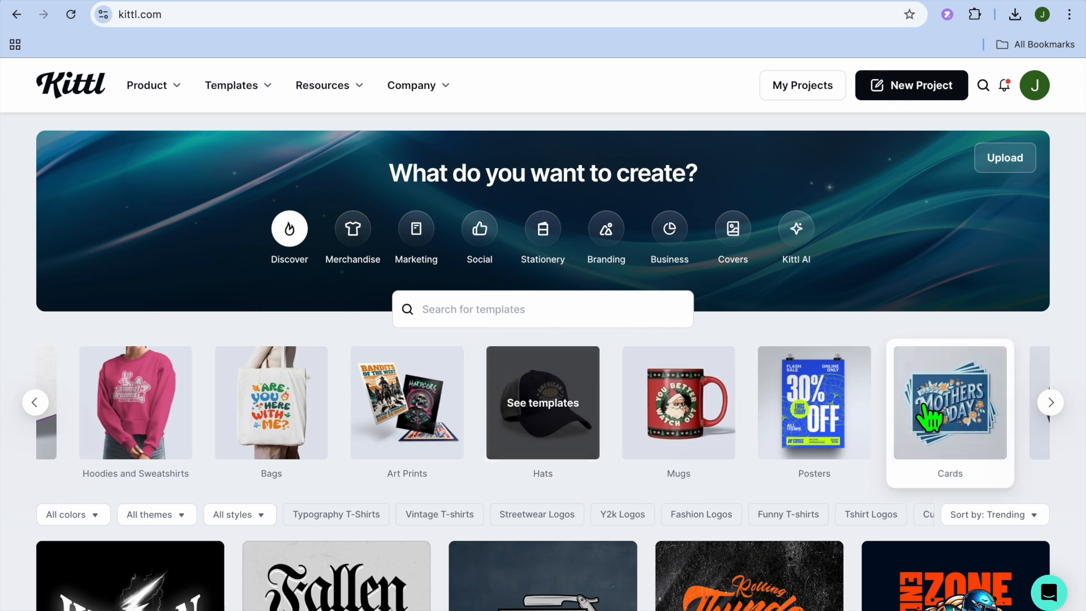
pyautogui.hscroll(7, 928, 419)
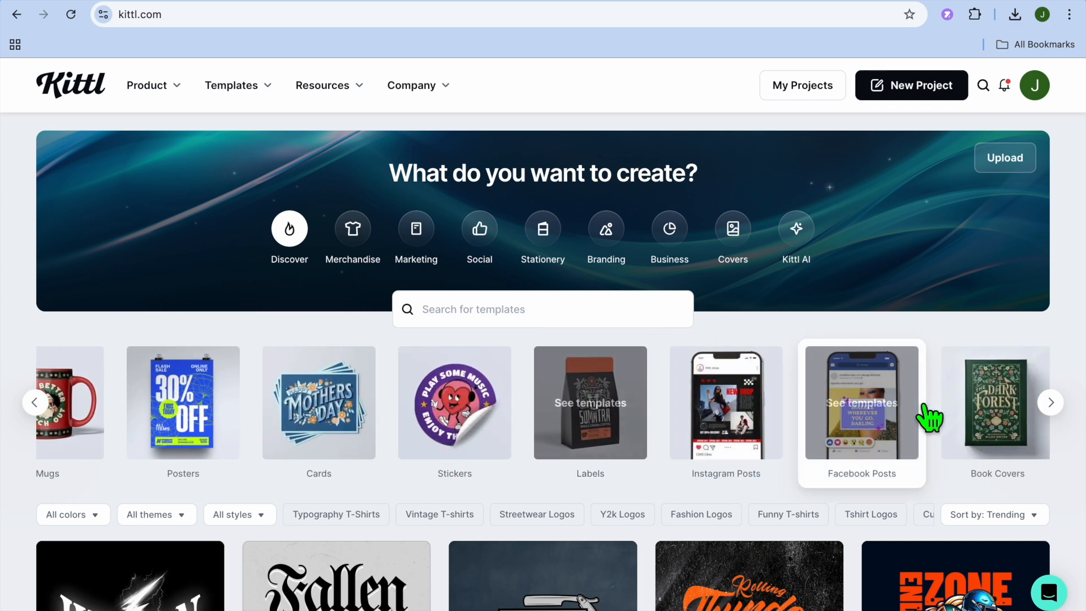
pyautogui.hscroll(10, 929, 418)
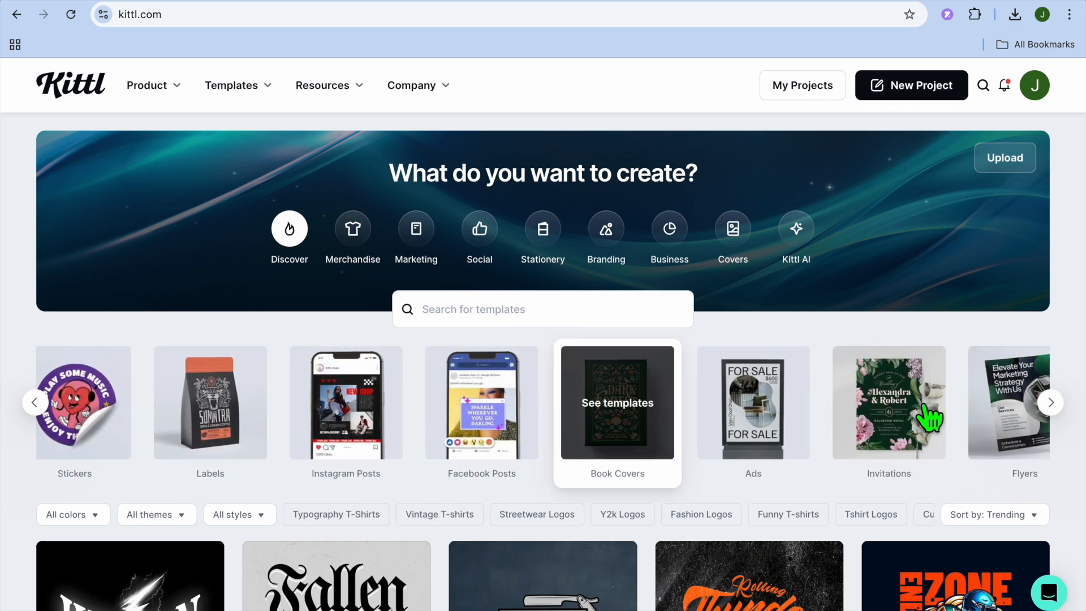
pyautogui.hscroll(5, 929, 419)
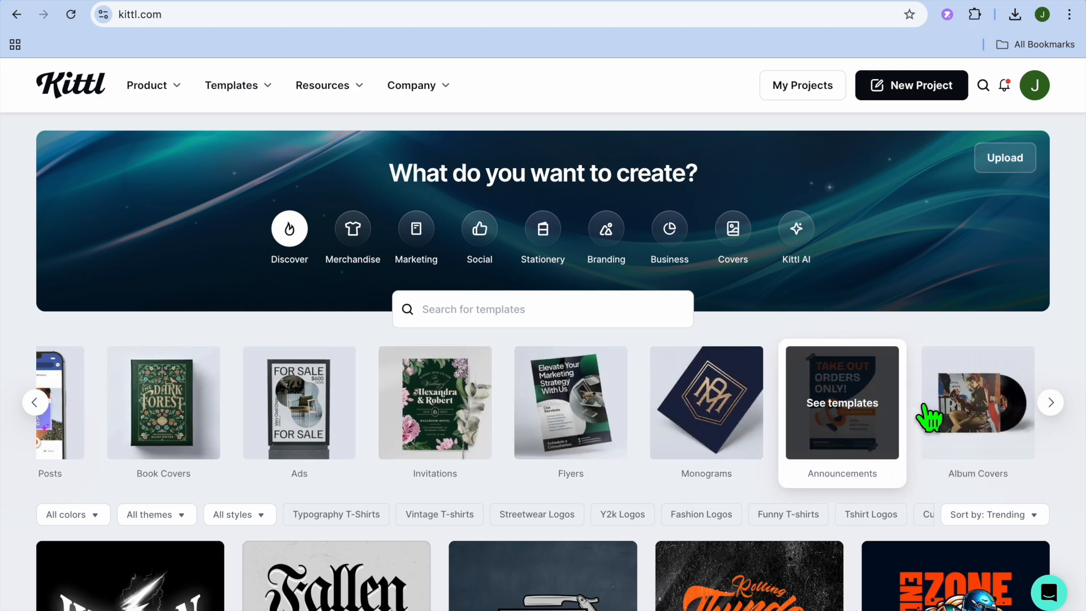
pyautogui.hscroll(-20, 928, 418)
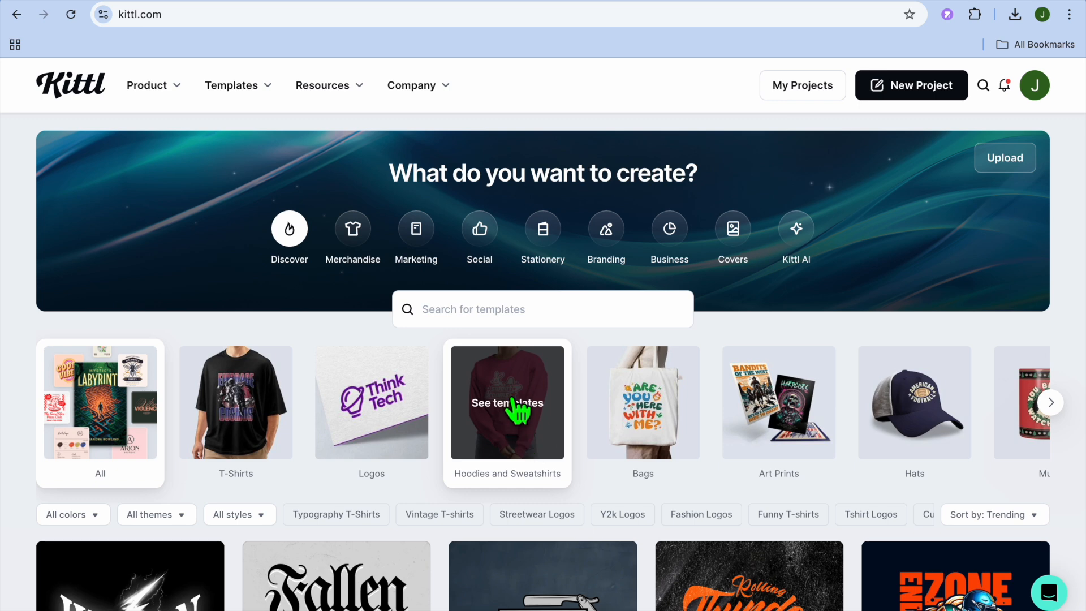
pyautogui.click(527, 422)
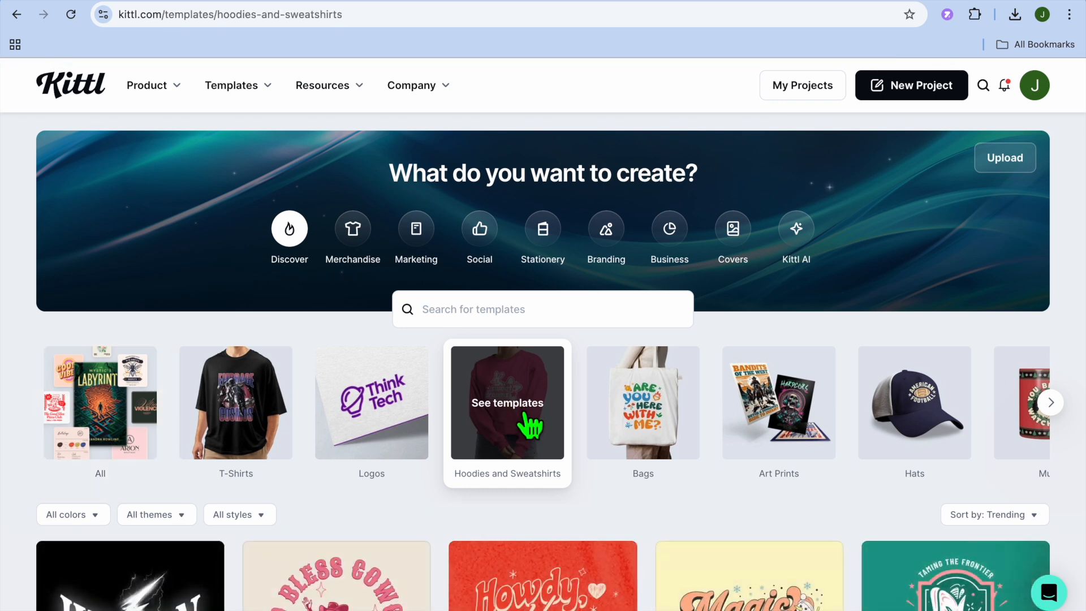
# Step: Look through the Hoodies and Sweatshirts templates and open the Xmas Ride design with Santa in a go-kart
pyautogui.scroll(-6, 530, 425)
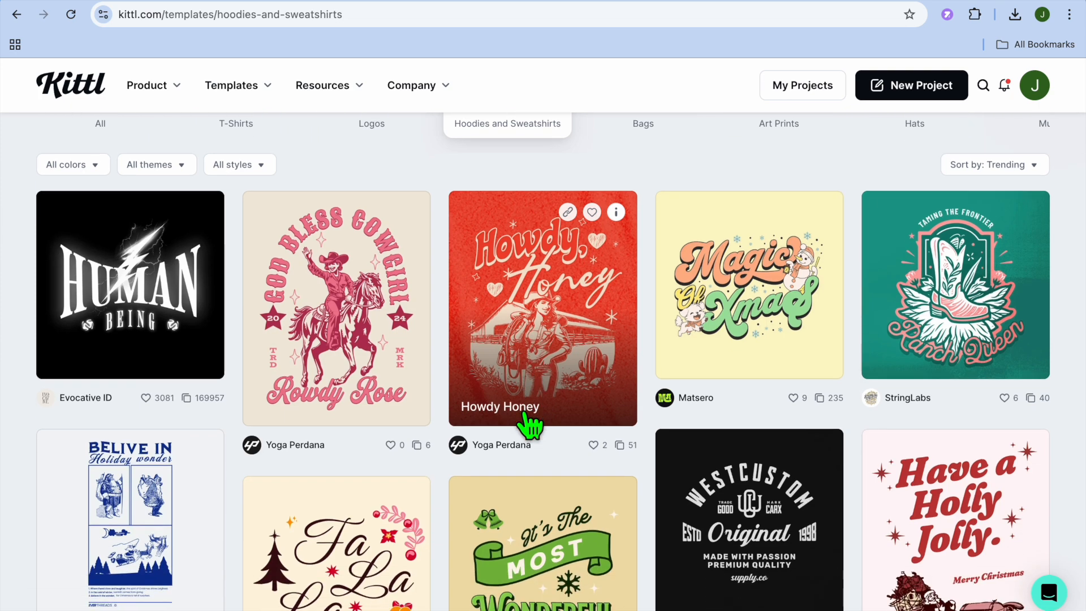
pyautogui.scroll(-8, 530, 426)
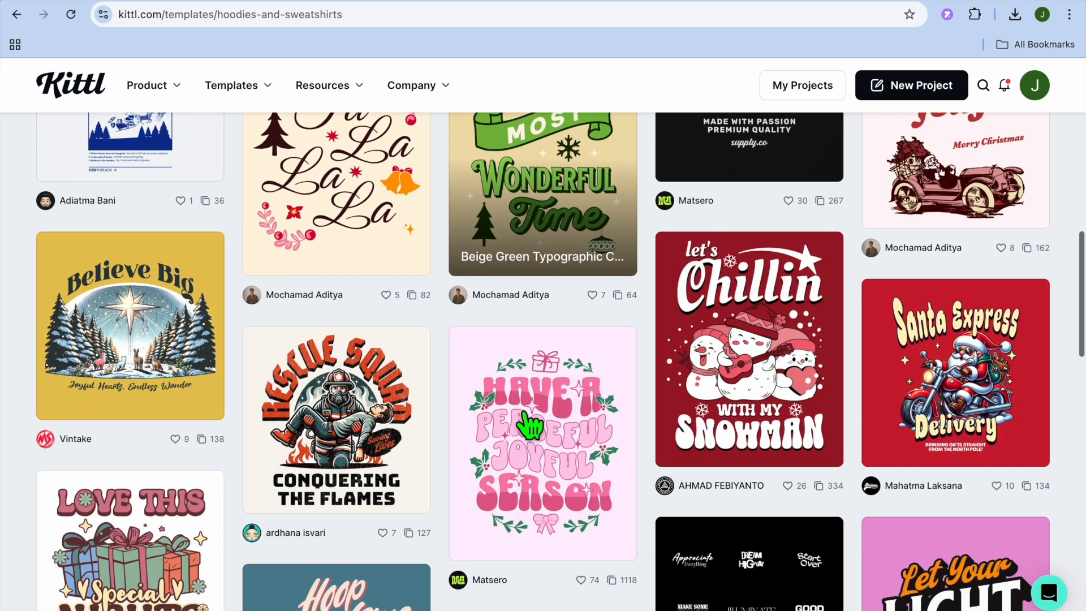
pyautogui.moveTo(526, 418)
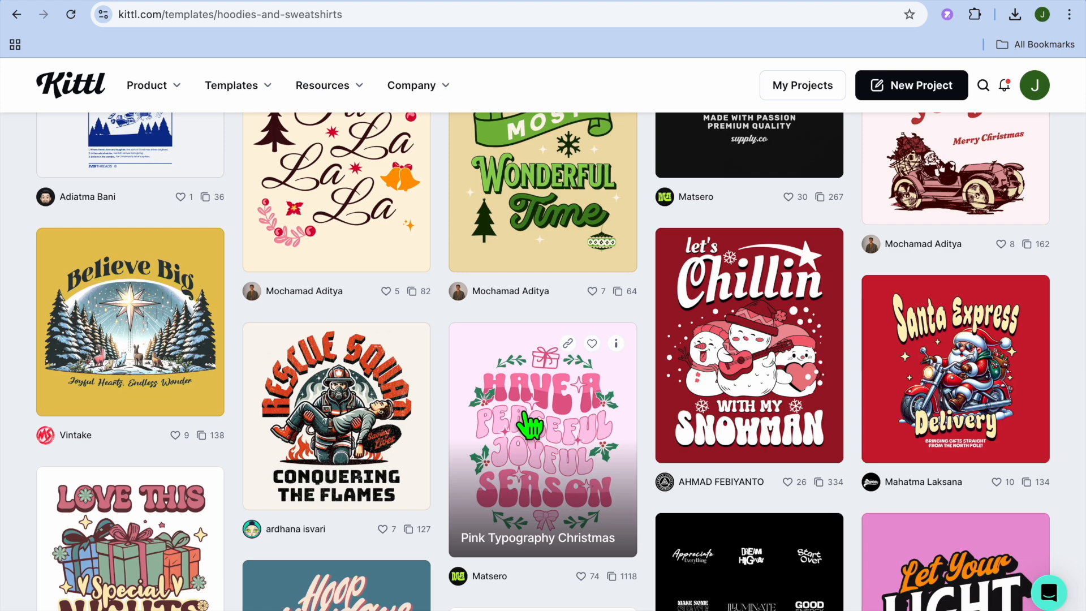
pyautogui.scroll(-10, 530, 425)
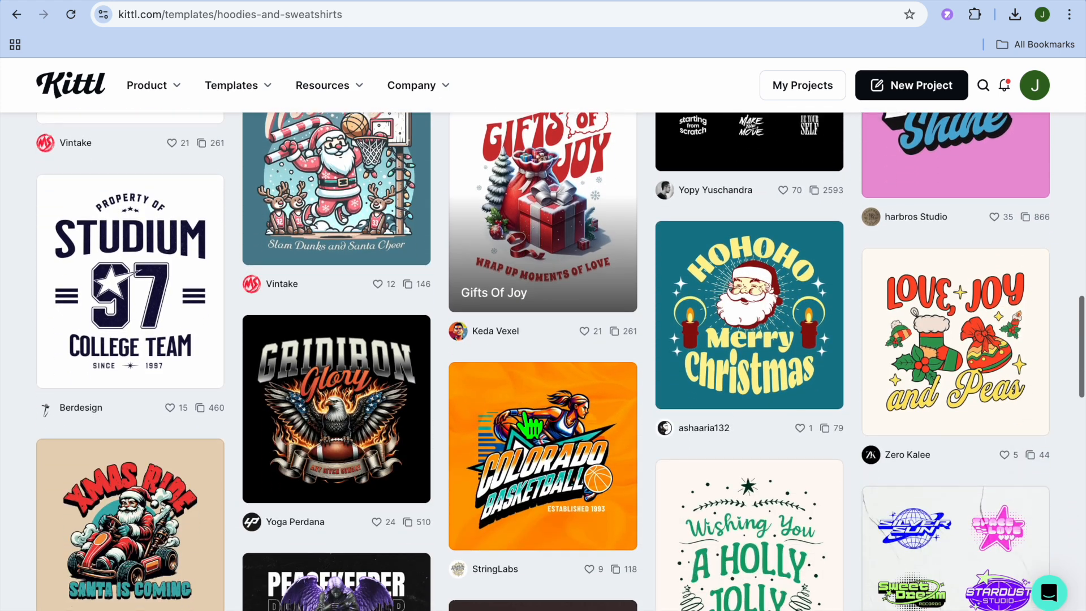
pyautogui.scroll(-6, 530, 426)
pyautogui.scroll(3, 531, 424)
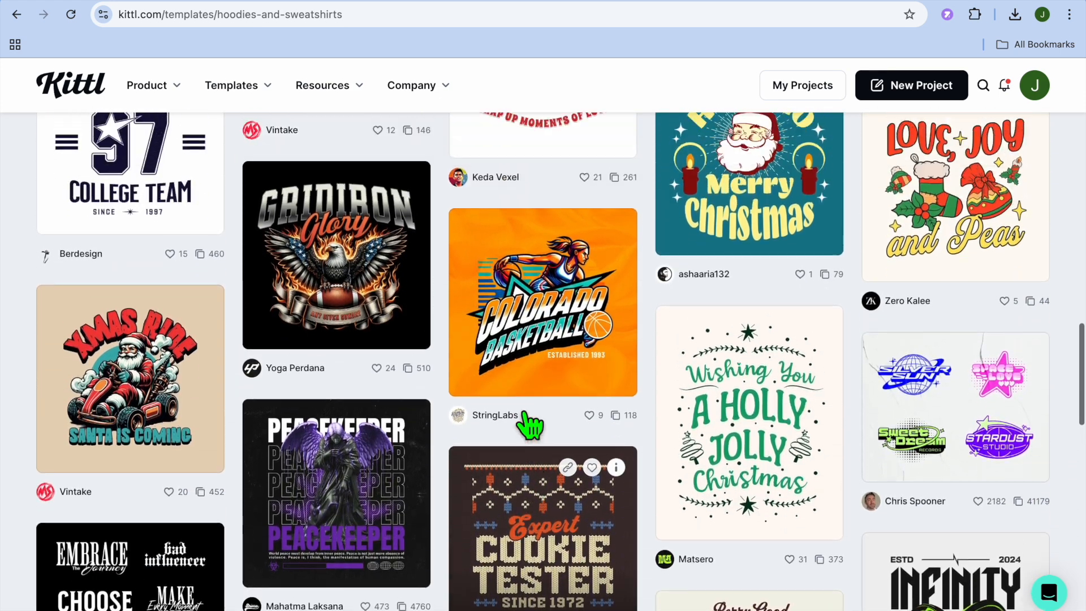
pyautogui.scroll(3, 530, 426)
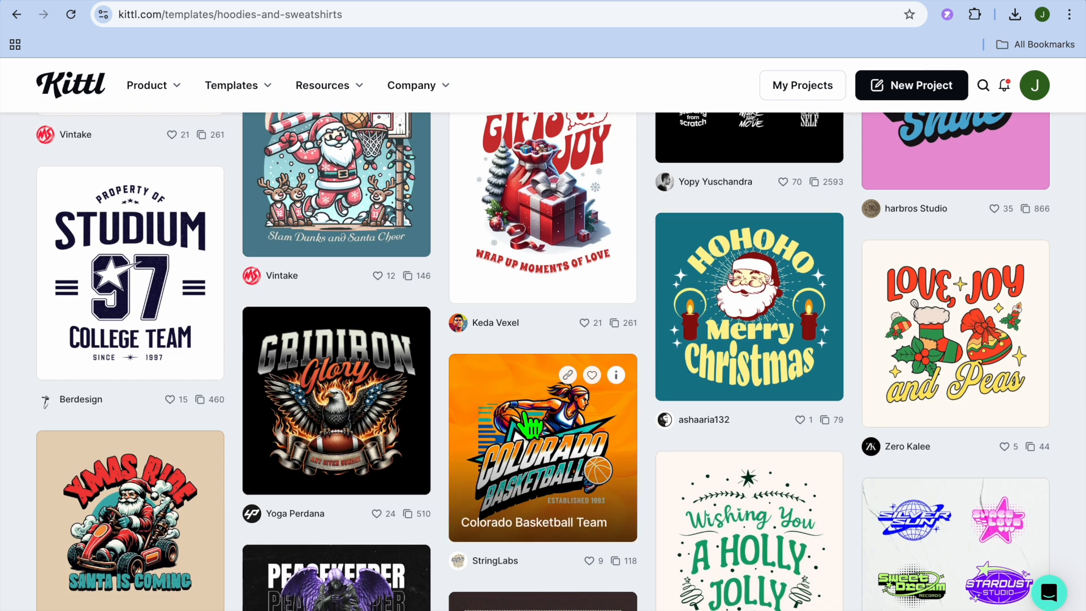
pyautogui.scroll(-4, 530, 425)
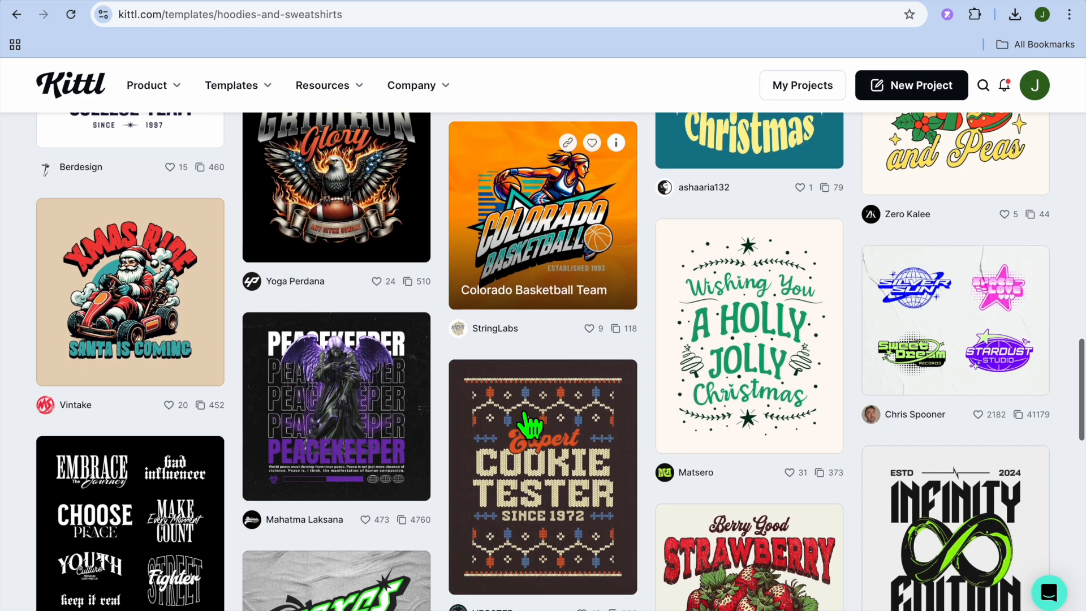
pyautogui.scroll(-2, 530, 426)
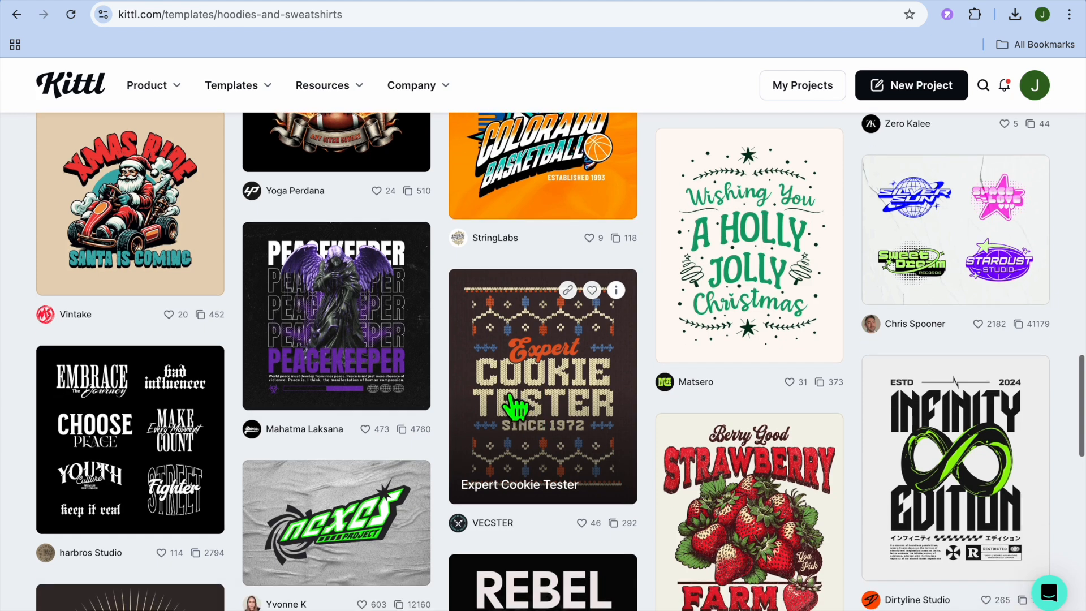
pyautogui.click(152, 208)
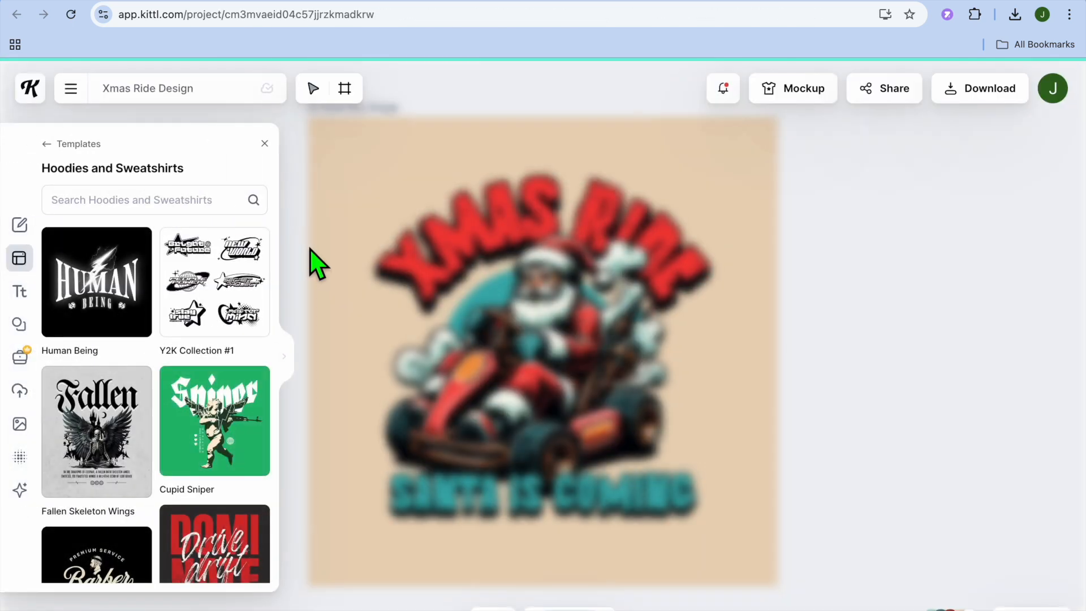
pyautogui.click(463, 278)
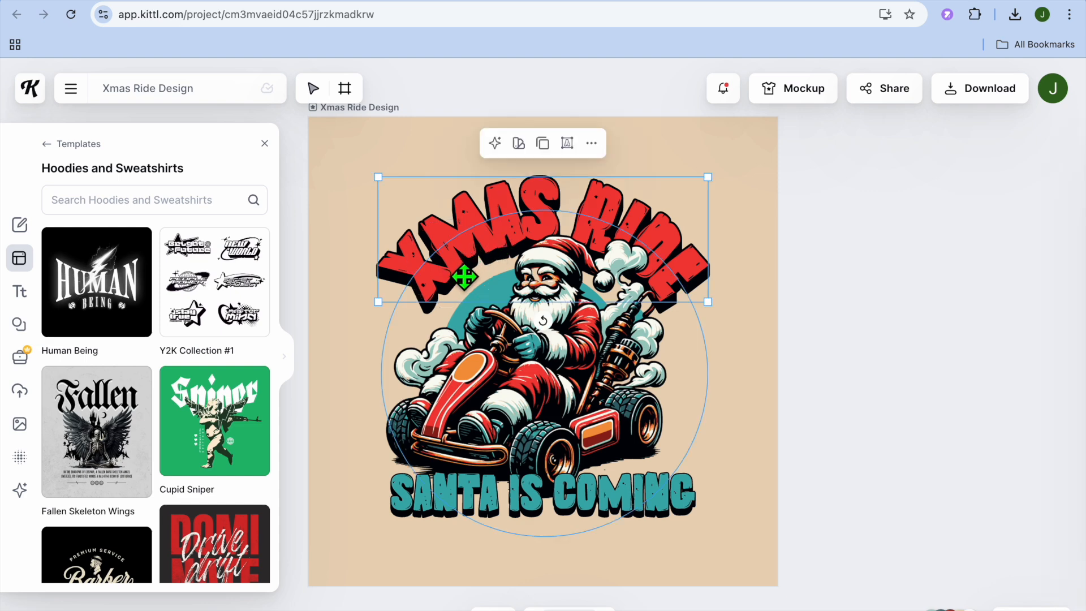
pyautogui.doubleClick(463, 238)
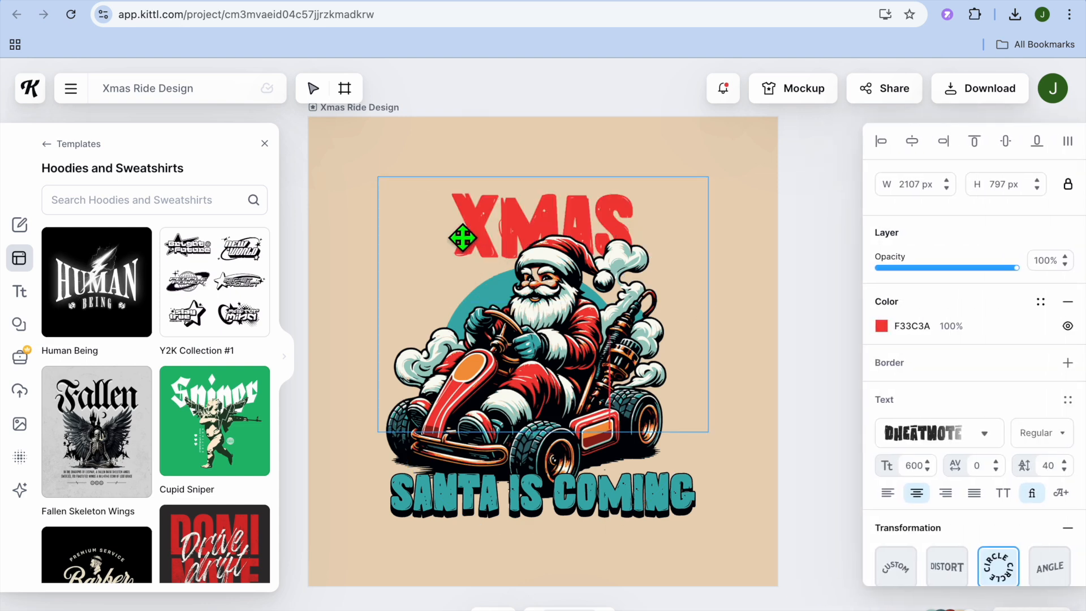
pyautogui.click(497, 231)
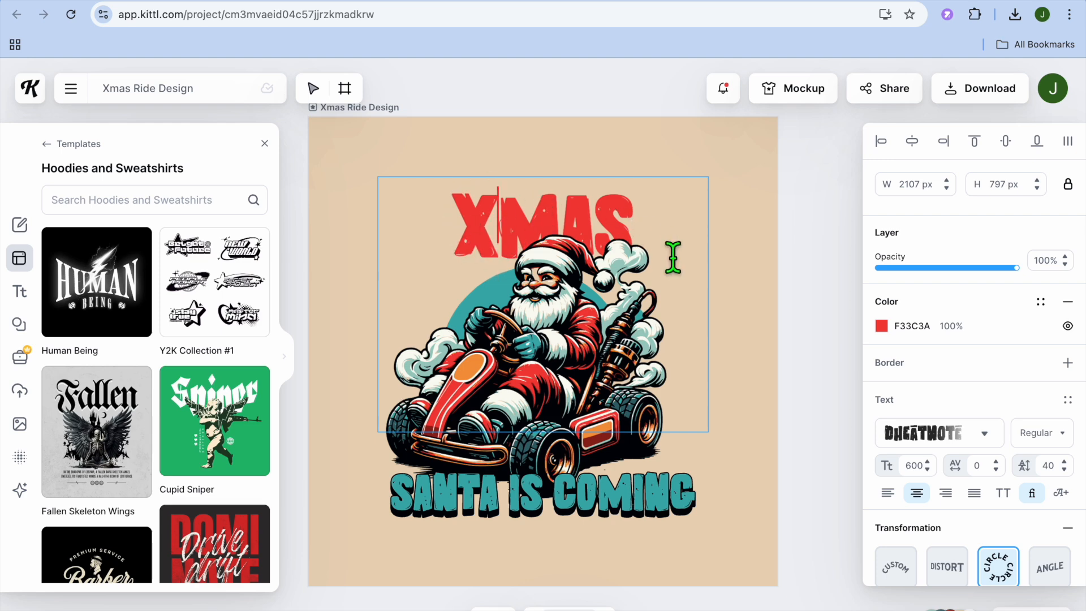
pyautogui.click(460, 509)
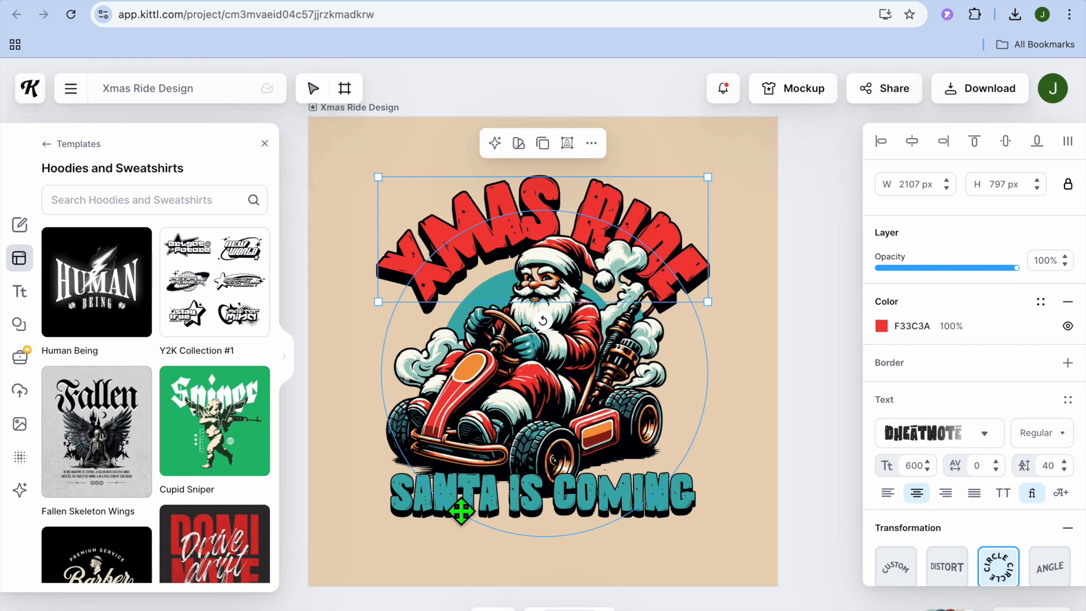
# Step: Replace the SANTA IS COMING text beneath the go-kart with YARDMAN XMAS
pyautogui.click(410, 513)
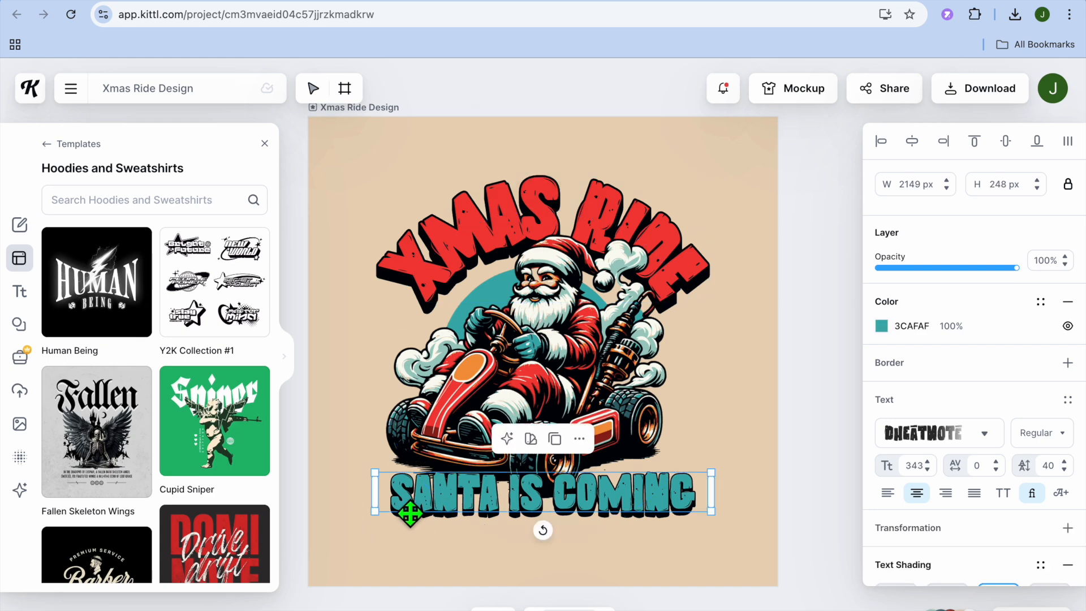
pyautogui.doubleClick(486, 516)
pyautogui.moveTo(391, 499); pyautogui.dragTo(701, 506)
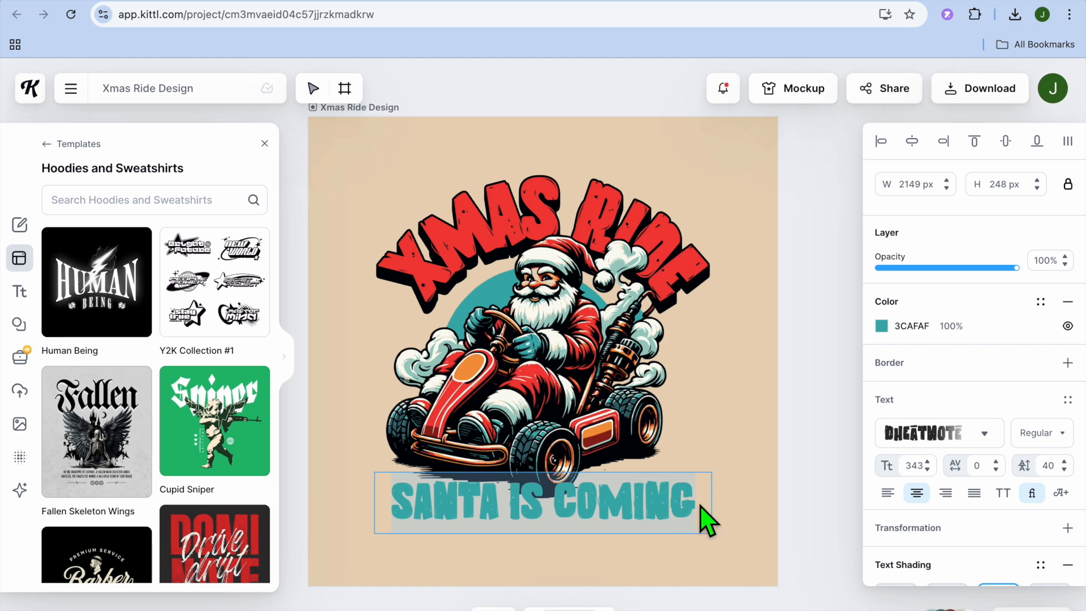
pyautogui.press('BackSpace')
pyautogui.write('YARDMAN ')
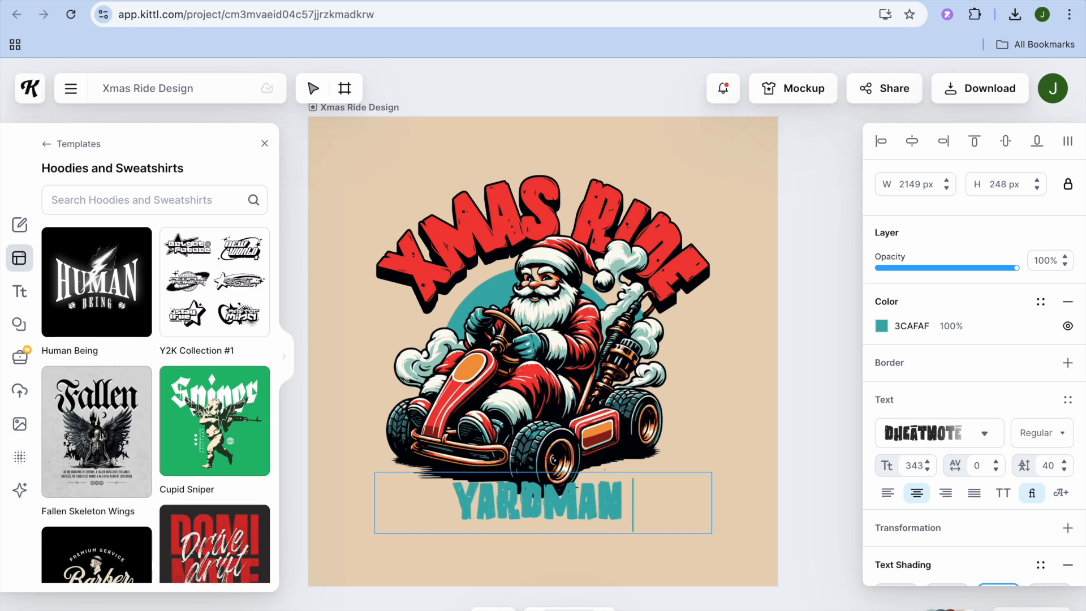
pyautogui.write('XMAS')
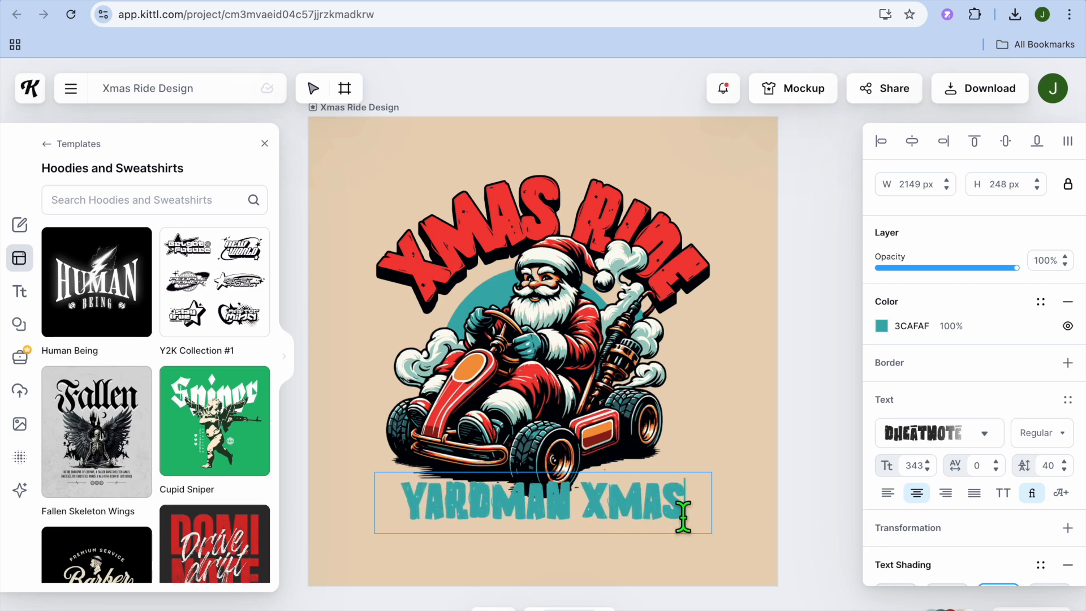
# Step: Change the wording after YARDMAN in the lower text so the line reads YARDMAN A FORWARD
pyautogui.press('BackSpace')
pyautogui.press('BackSpace')
pyautogui.press('BackSpace')
pyautogui.press('BackSpace')
pyautogui.write('A.')
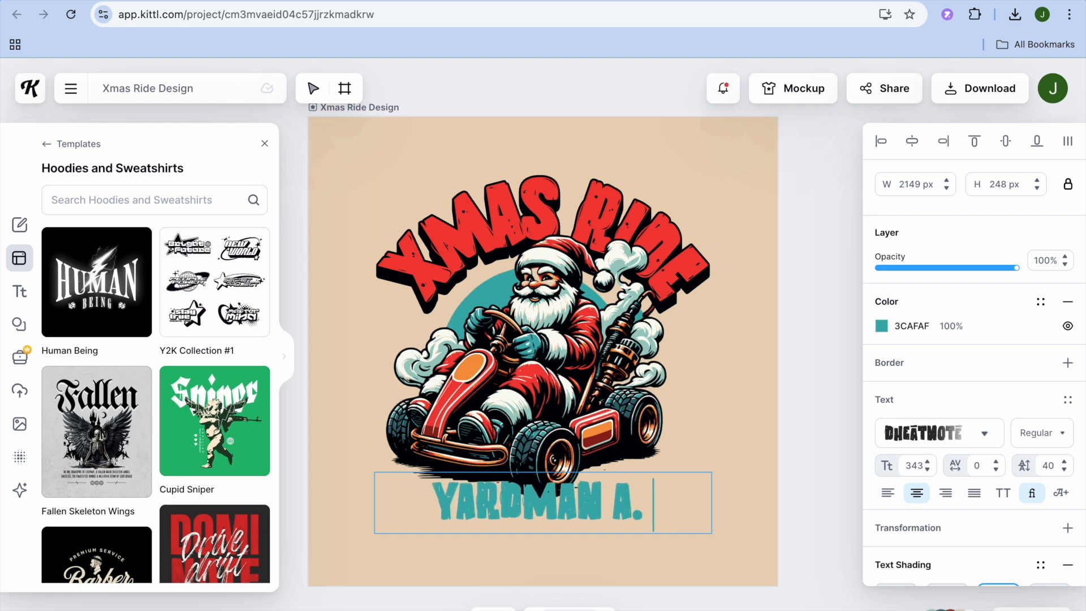
pyautogui.press('BackSpace')
pyautogui.write('FO')
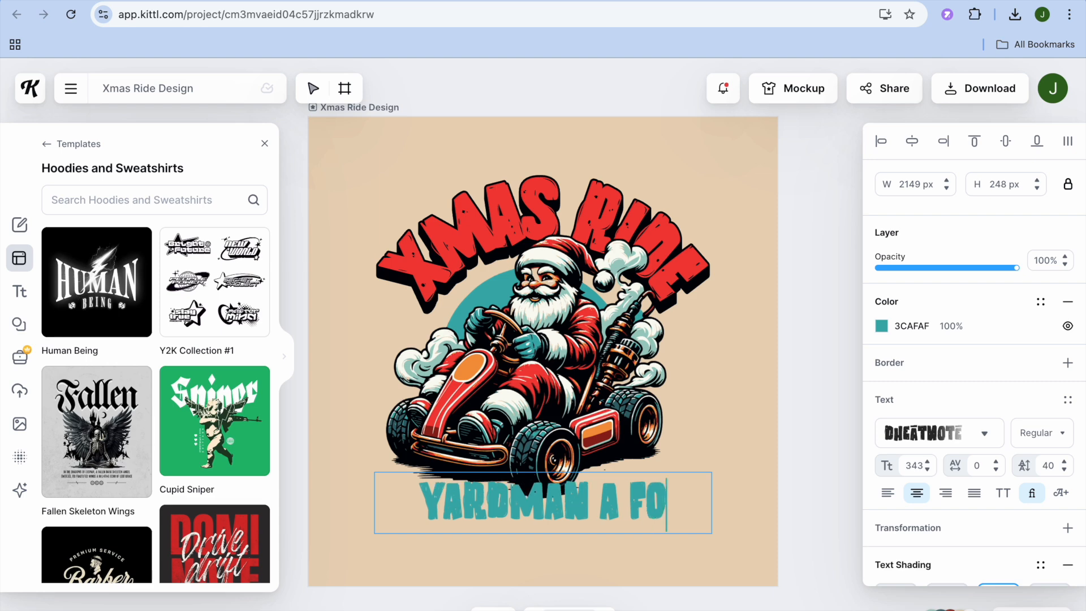
pyautogui.write('RWARD')
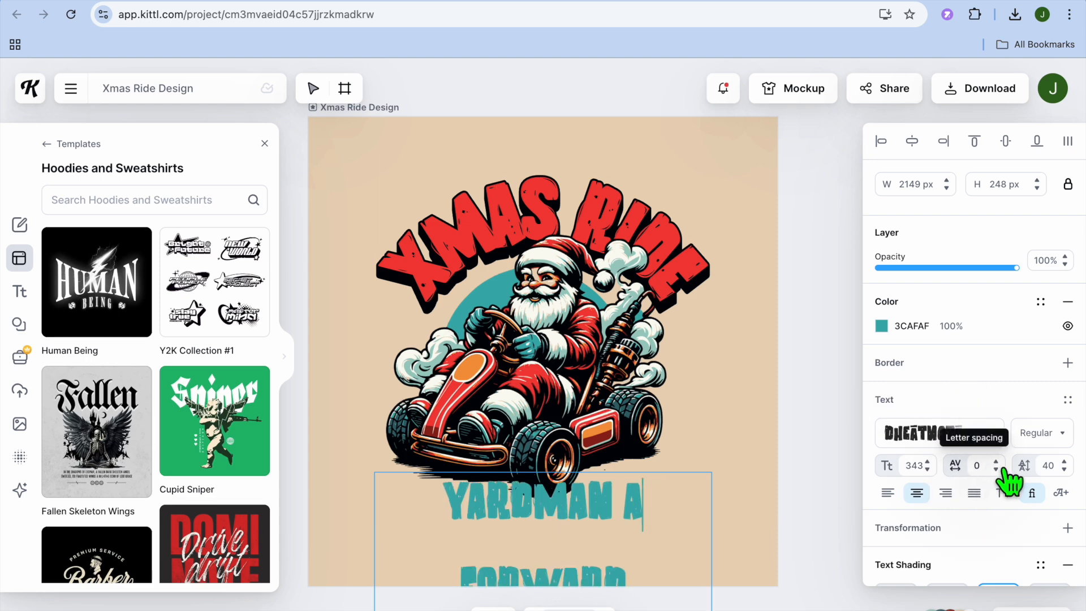
# Step: Set the lower text's typeface to London News and widen its box to about 2463 px to fit one line
pyautogui.click(942, 447)
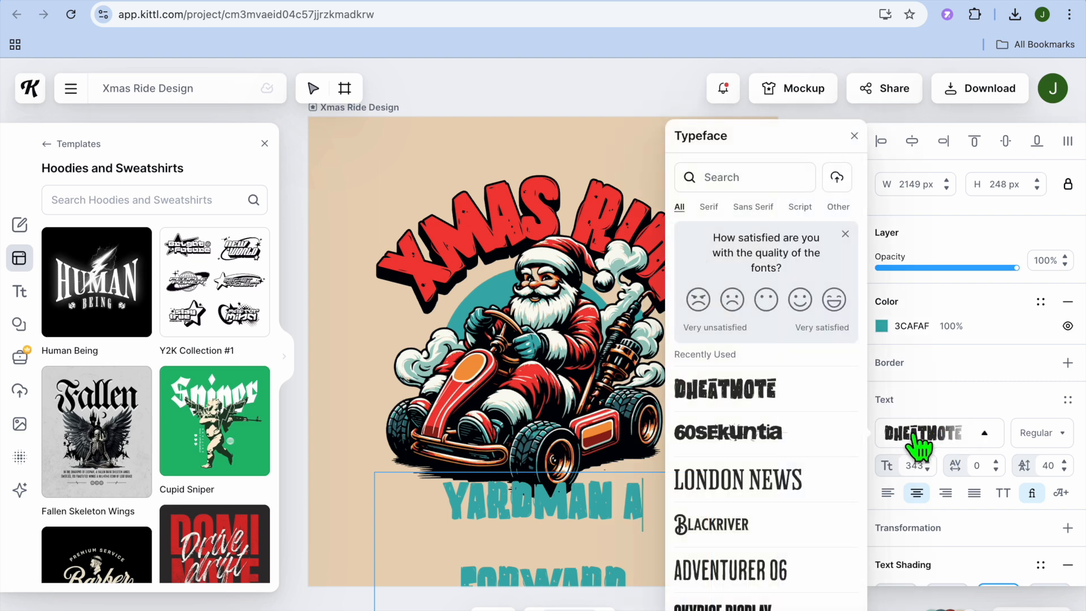
pyautogui.click(784, 497)
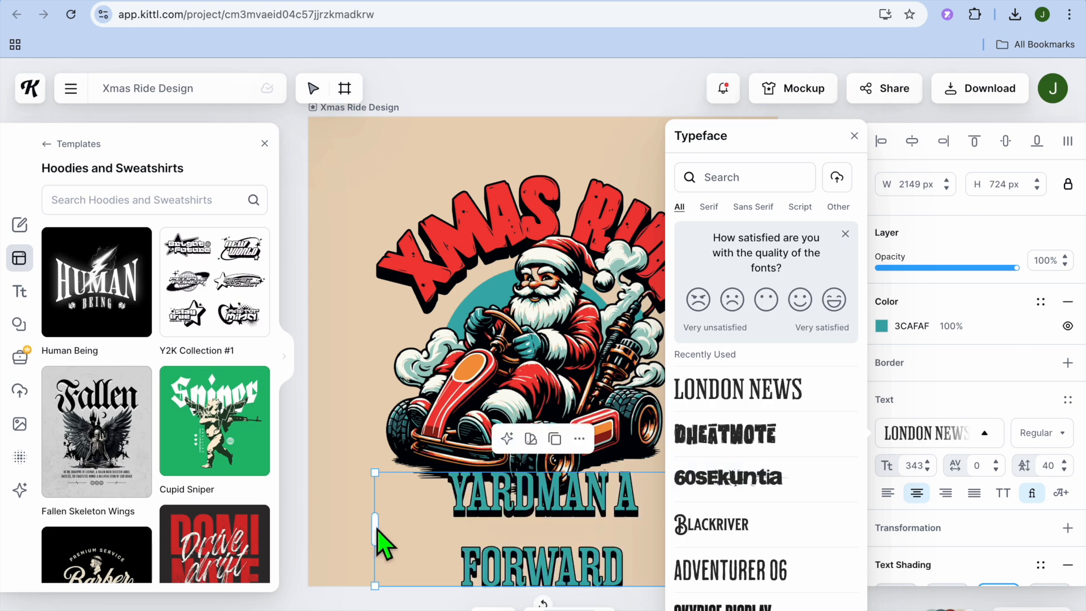
pyautogui.moveTo(375, 529); pyautogui.dragTo(324, 515)
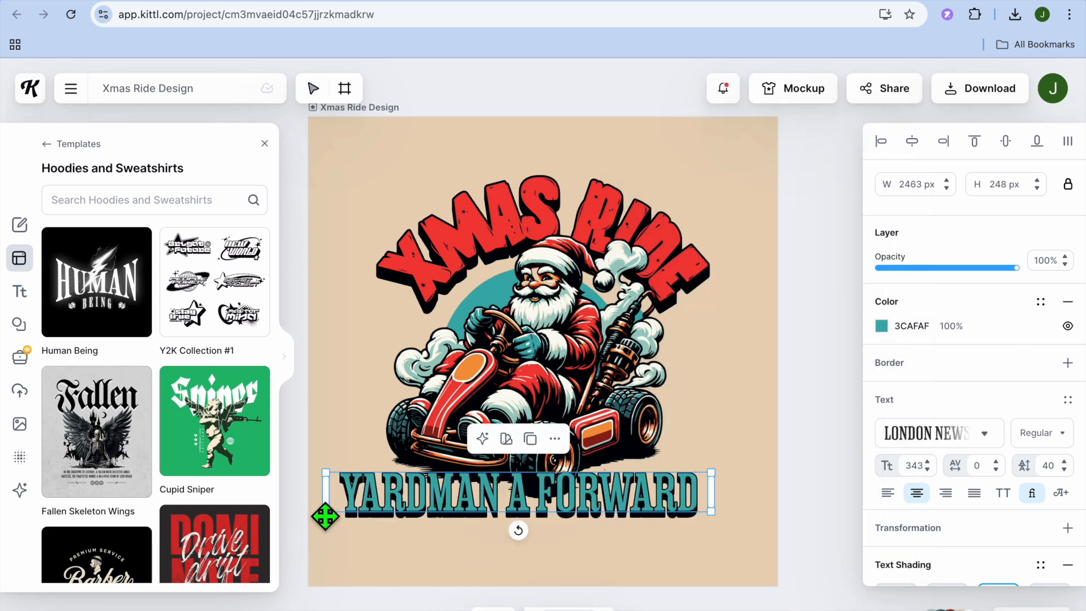
# Step: Move the YARDMAN A FORWARD text slightly down and to the right so it sits roughly centred below the go-kart, and deselect it
pyautogui.click(594, 564)
pyautogui.moveTo(603, 518); pyautogui.dragTo(622, 530)
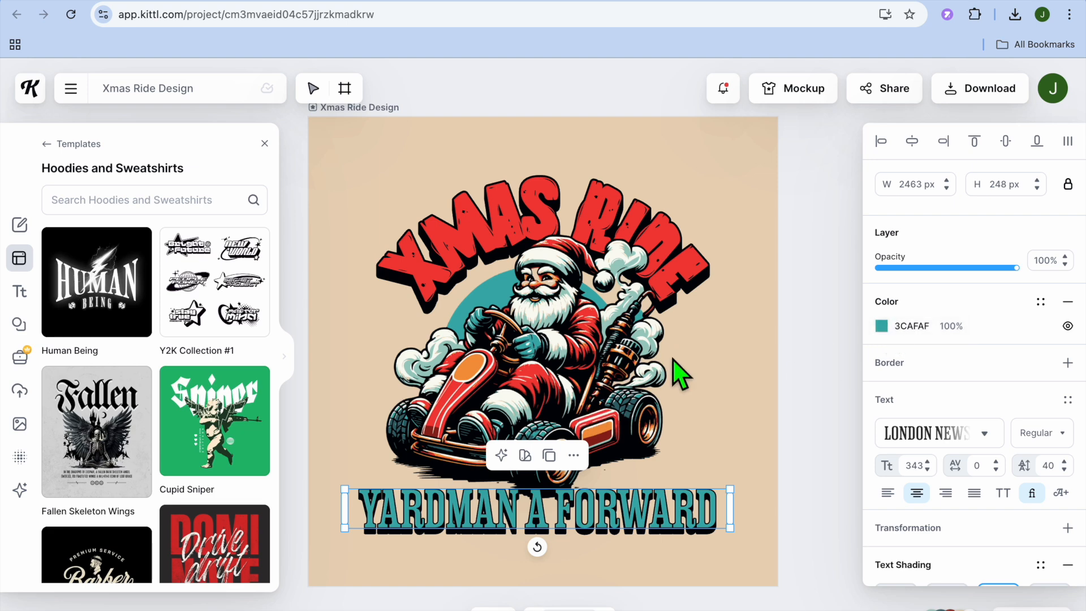
pyautogui.click(820, 233)
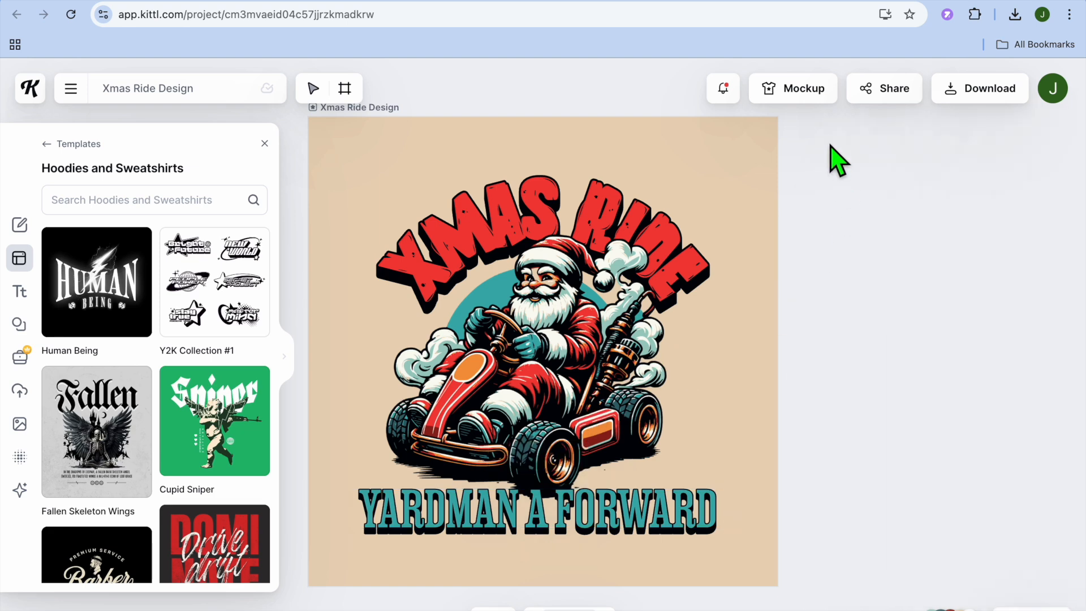
# Step: Preview the design on the hoodie mockup of a man standing in a street, found by searching hoodies and sweaters
pyautogui.click(788, 103)
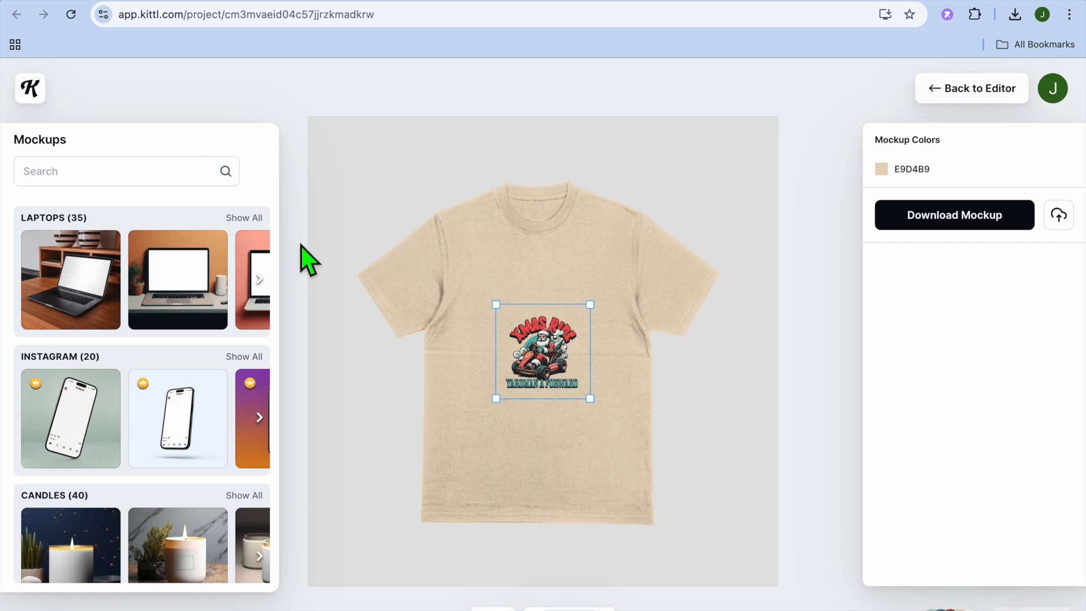
pyautogui.click(114, 179)
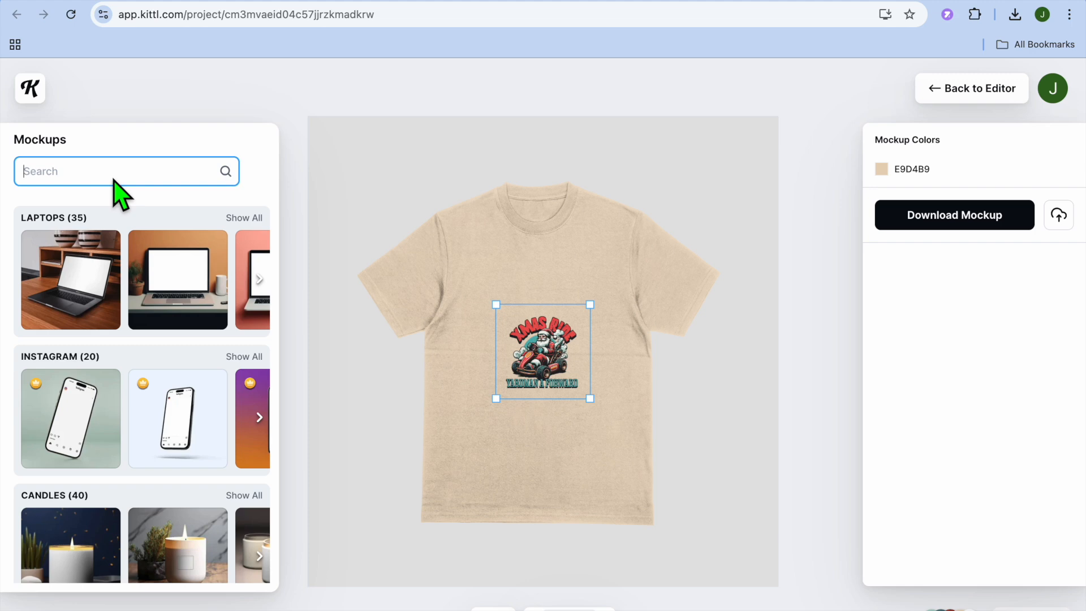
pyautogui.write('HOO')
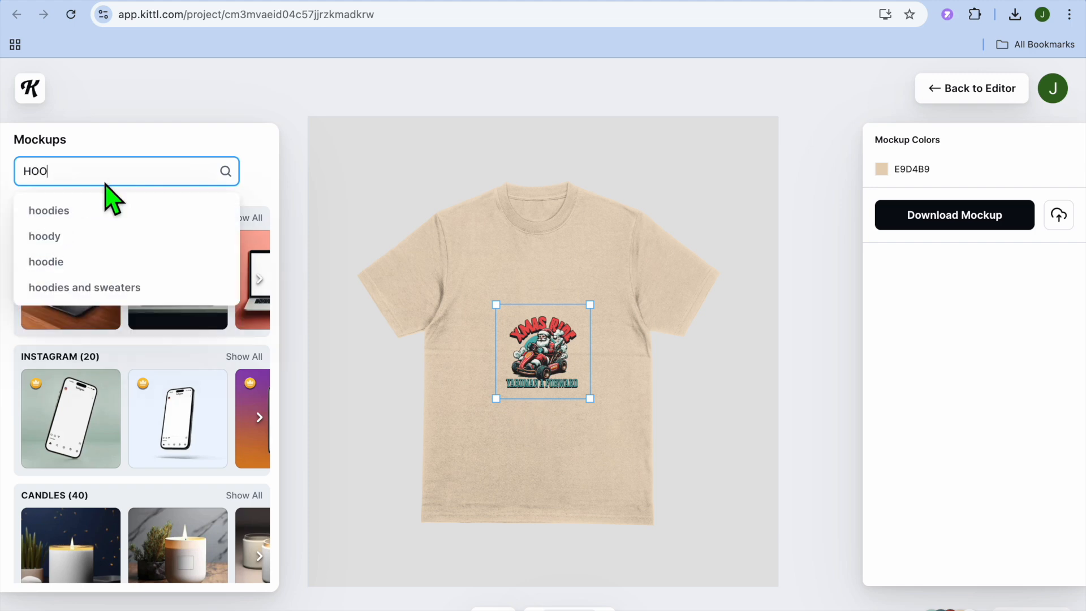
pyautogui.click(107, 286)
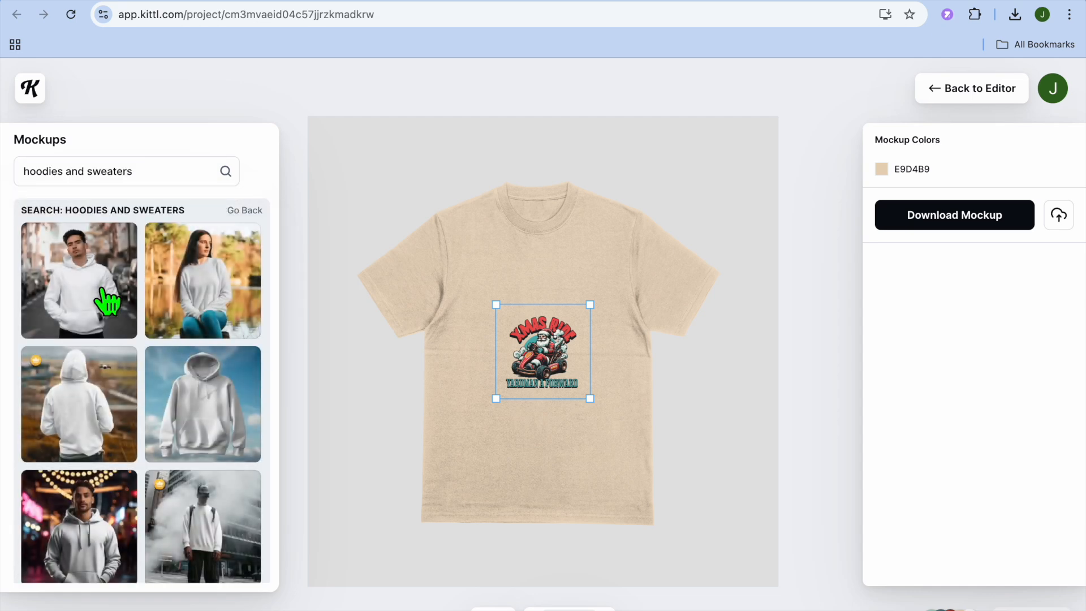
pyautogui.click(93, 286)
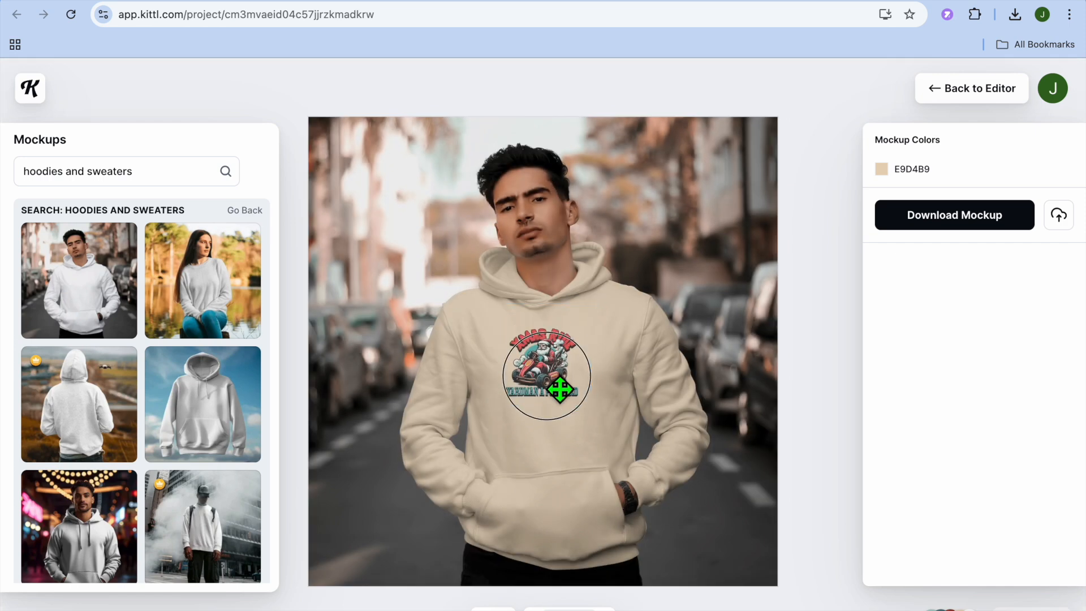
# Step: Enlarge the design on the hoodie mockup and shift it slightly left so it sits centred on the chest
pyautogui.click(560, 389)
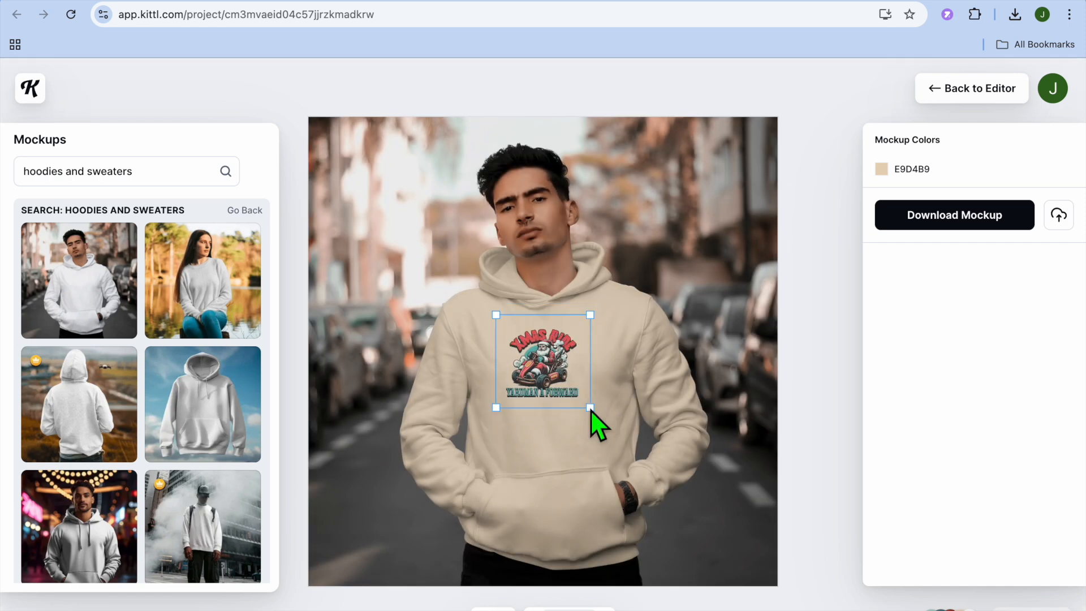
pyautogui.moveTo(610, 425); pyautogui.dragTo(640, 446)
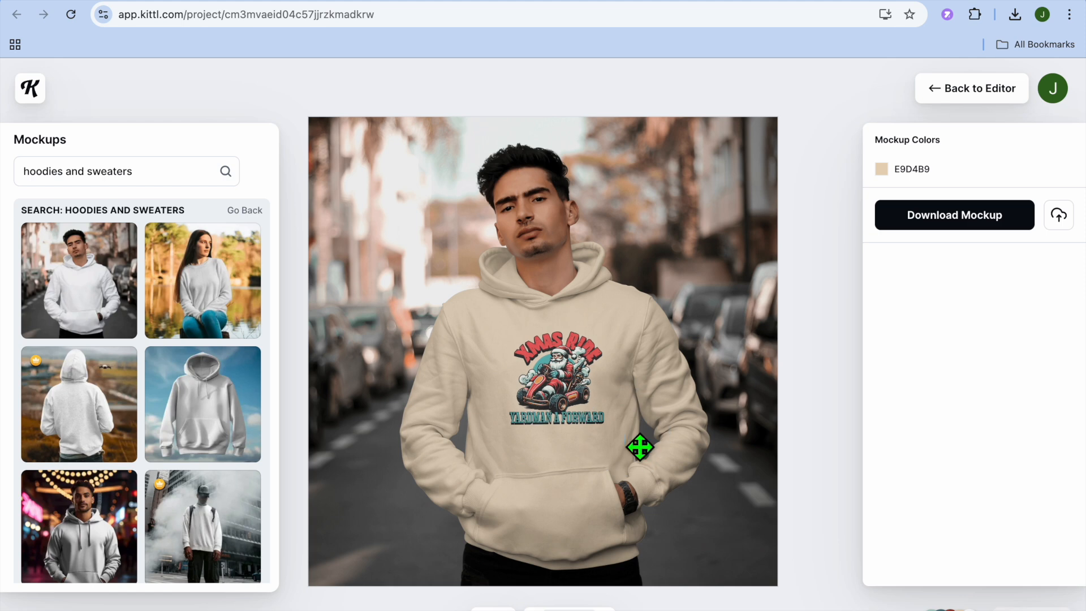
pyautogui.moveTo(586, 407); pyautogui.dragTo(577, 405)
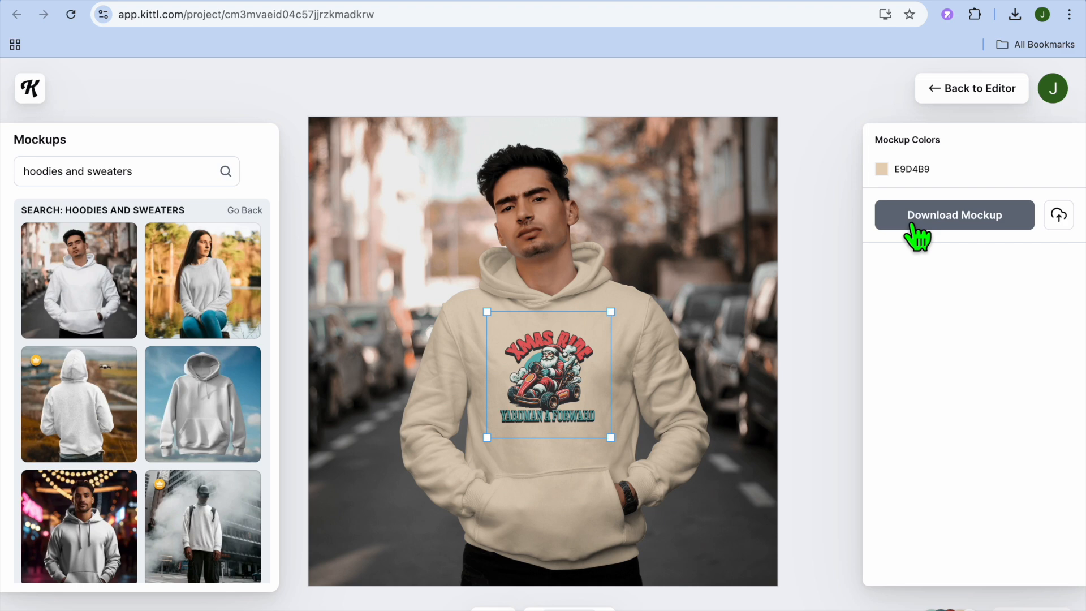
# Step: Return to the design editor, download the Xmas Ride design as a PNG, and dismiss the credit reminder
pyautogui.click(946, 102)
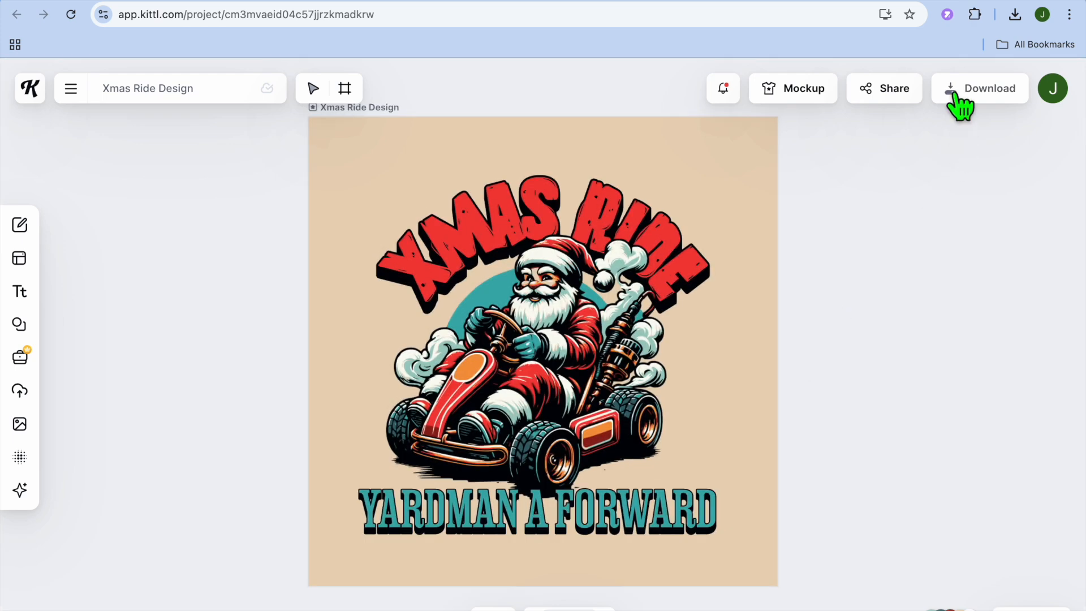
pyautogui.click(961, 104)
pyautogui.click(876, 503)
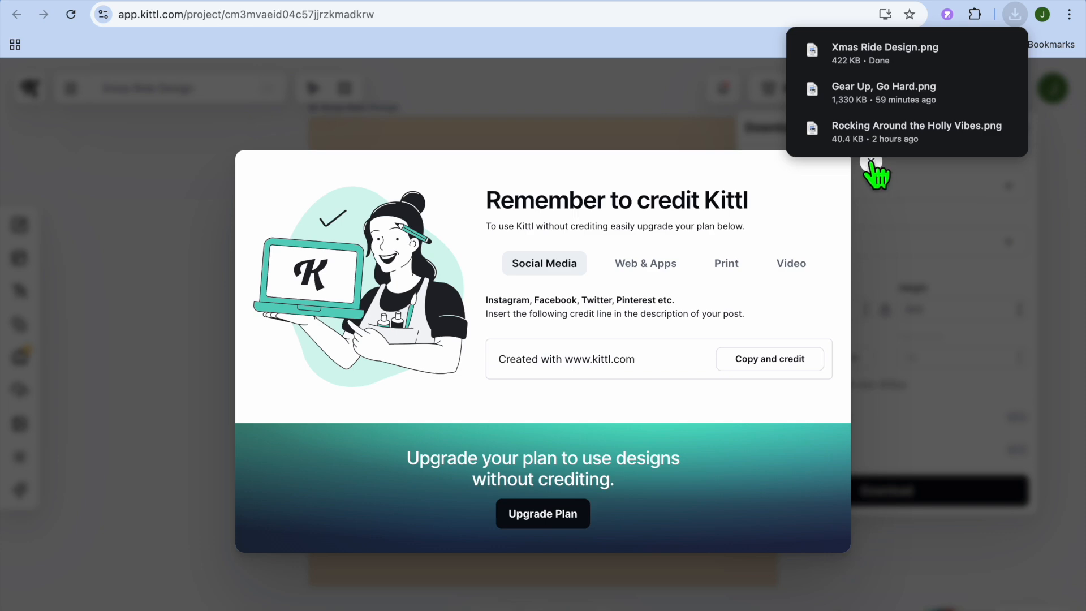
pyautogui.click(871, 163)
# Step: Switch to Printify and open the sales channel selection for adding a new store
pyautogui.click(974, 5)
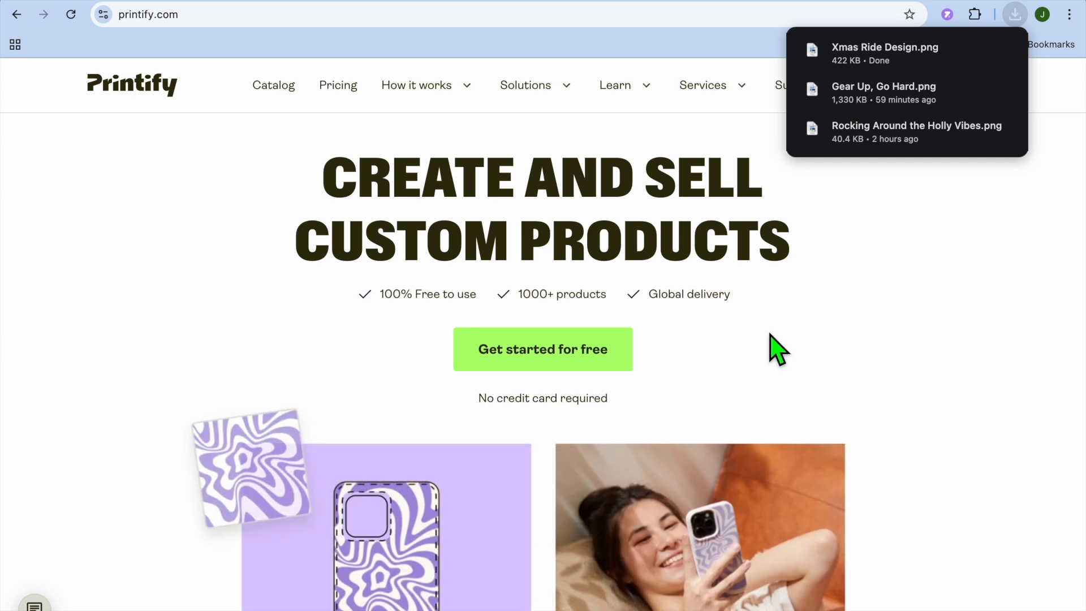
pyautogui.moveTo(997, 56)
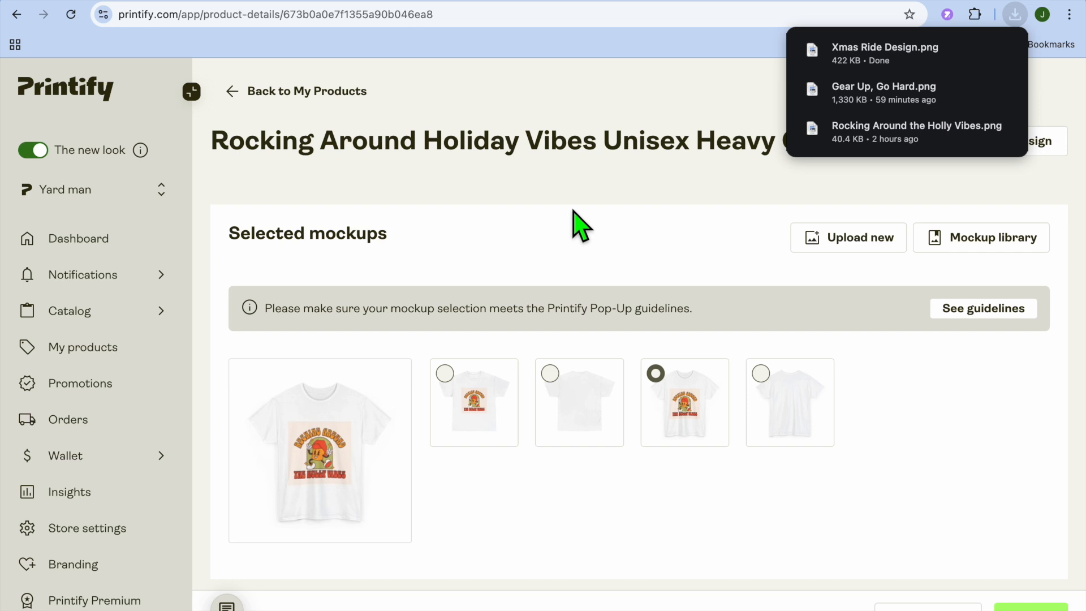
pyautogui.click(124, 202)
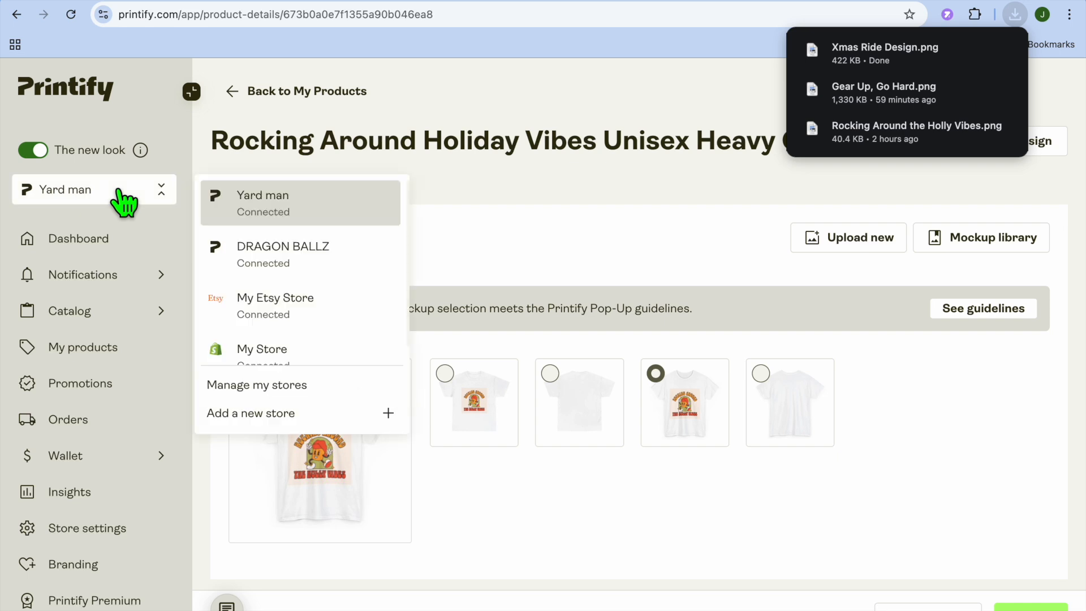
pyautogui.click(271, 414)
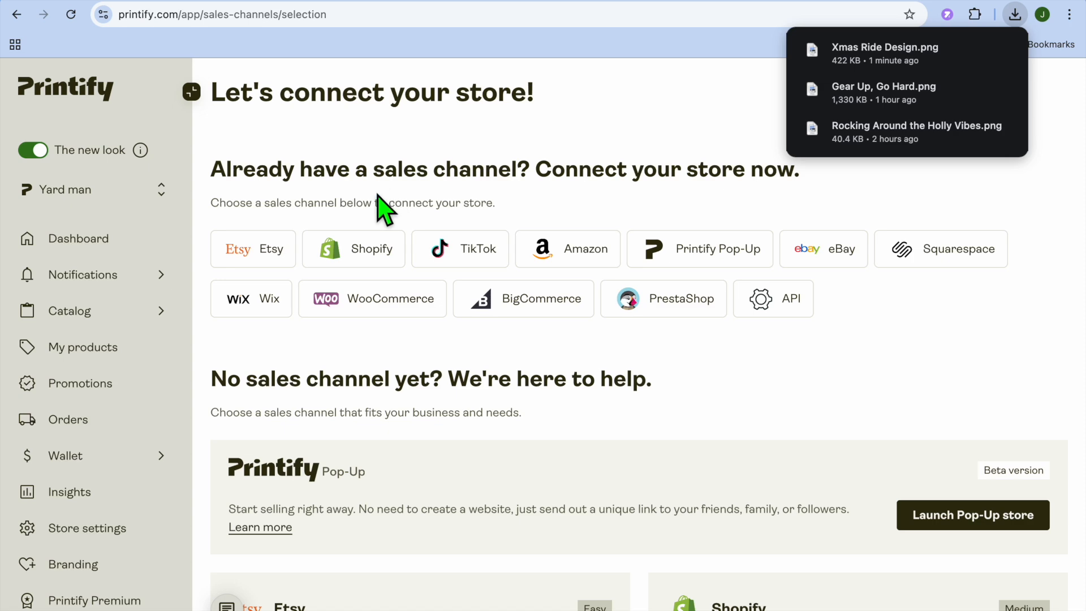
# Step: Find the Unisex Heavy Blend Hooded Sweatshirt among the men's hoodies in the catalog and start designing it
pyautogui.moveTo(121, 319)
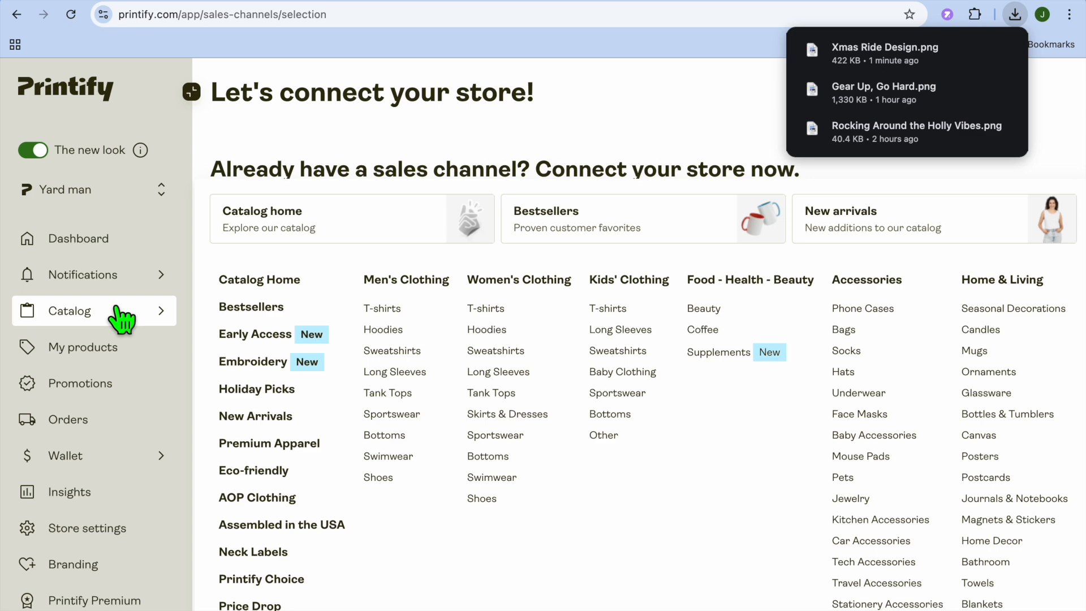
pyautogui.click(381, 330)
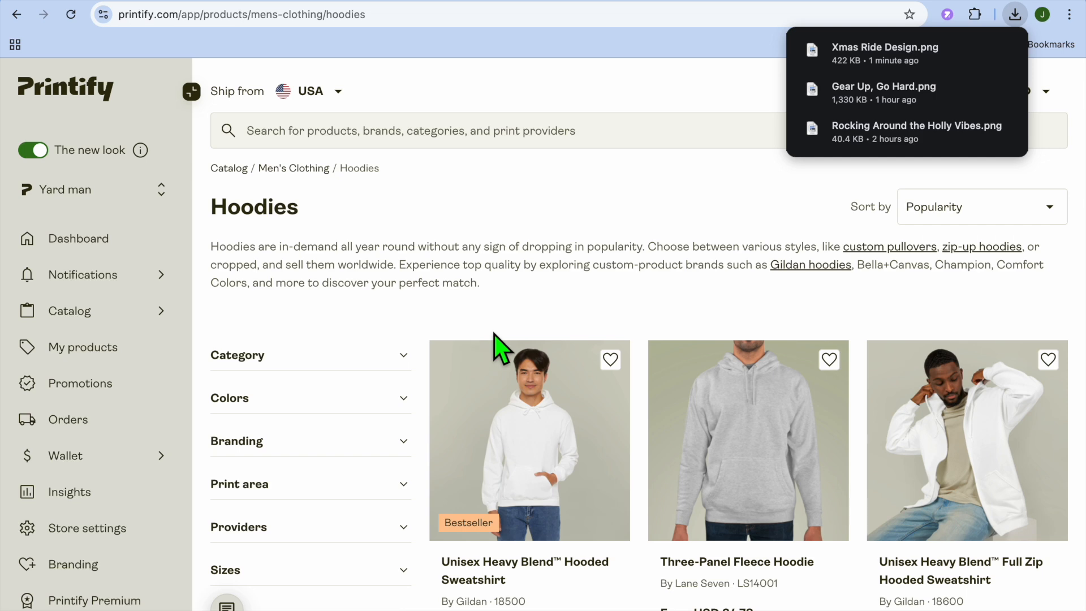
pyautogui.moveTo(907, 80)
pyautogui.click(1009, 51)
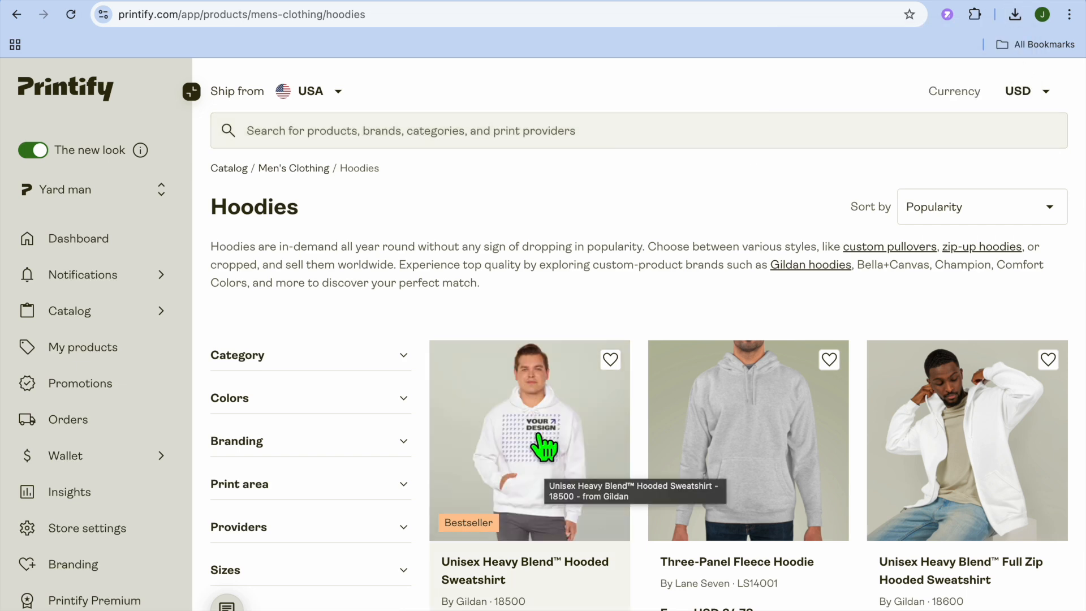
pyautogui.click(544, 446)
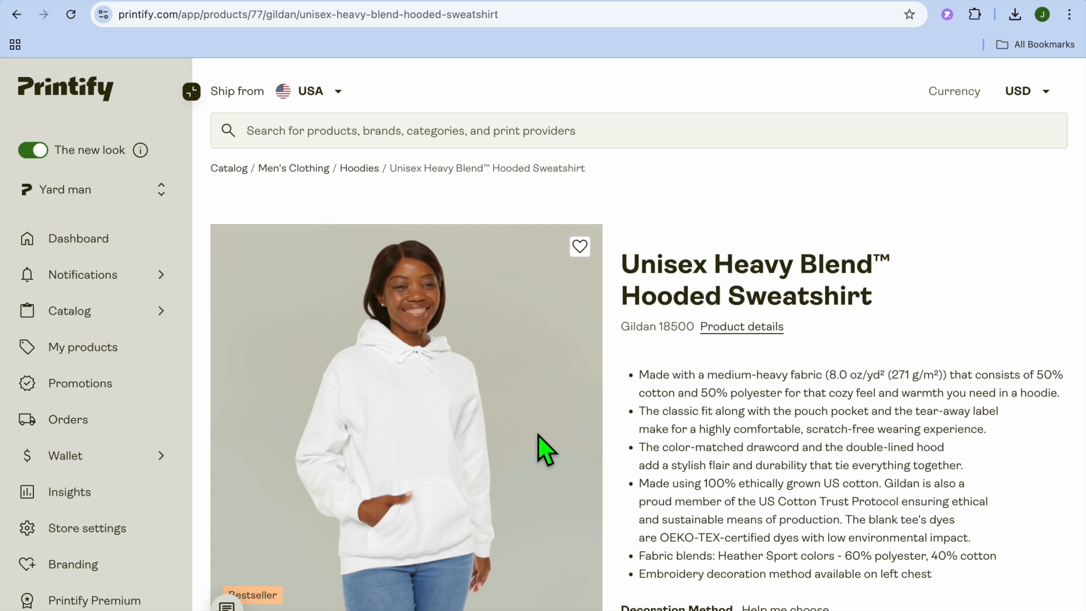
pyautogui.scroll(-5, 544, 447)
pyautogui.click(712, 589)
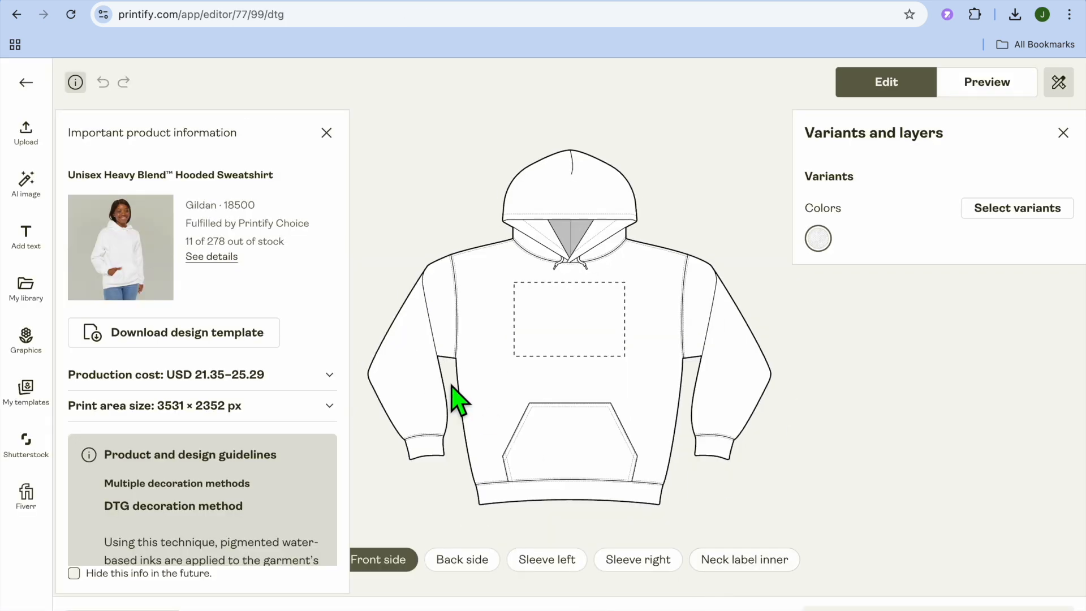
# Step: Upload Xmas Ride Design.png from Downloads to the hoodie's front side and enlarge it to about 9.26 by 9.26 in
pyautogui.click(29, 129)
pyautogui.click(148, 211)
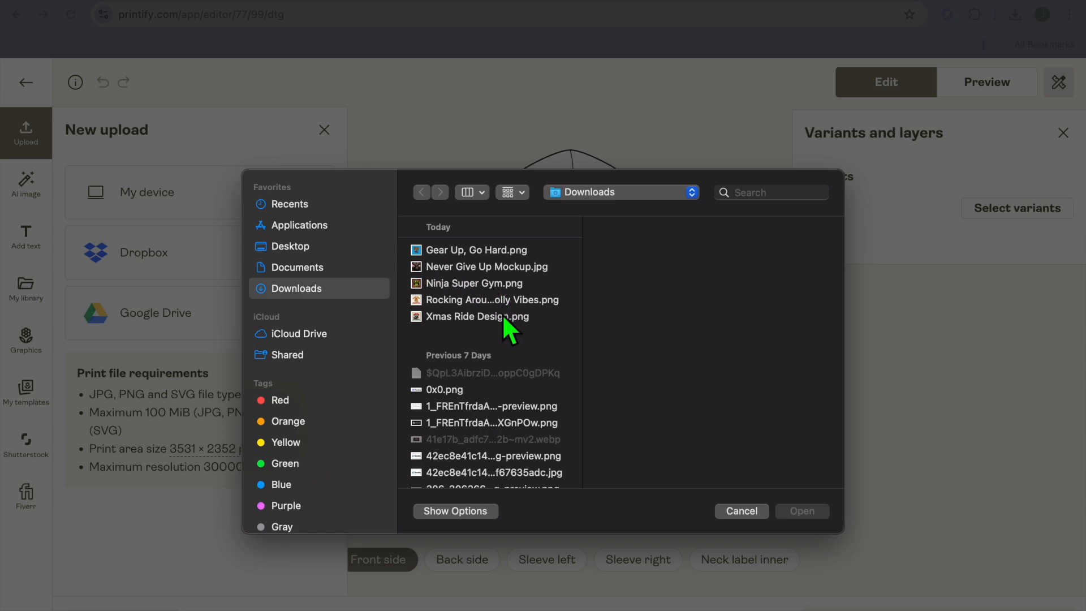
pyautogui.click(502, 316)
pyautogui.click(810, 512)
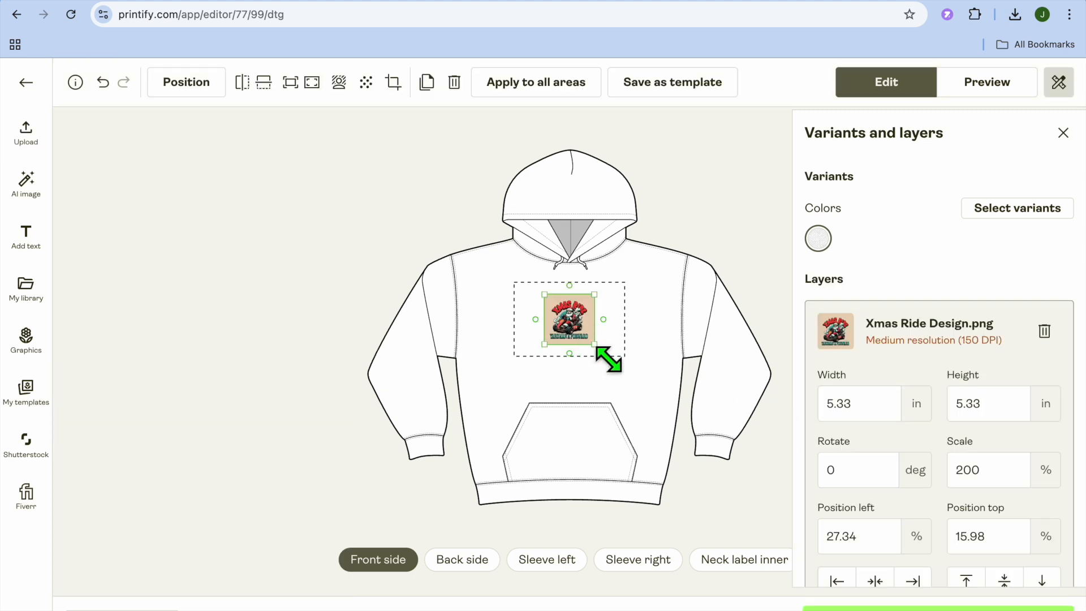
pyautogui.moveTo(594, 343); pyautogui.dragTo(616, 366)
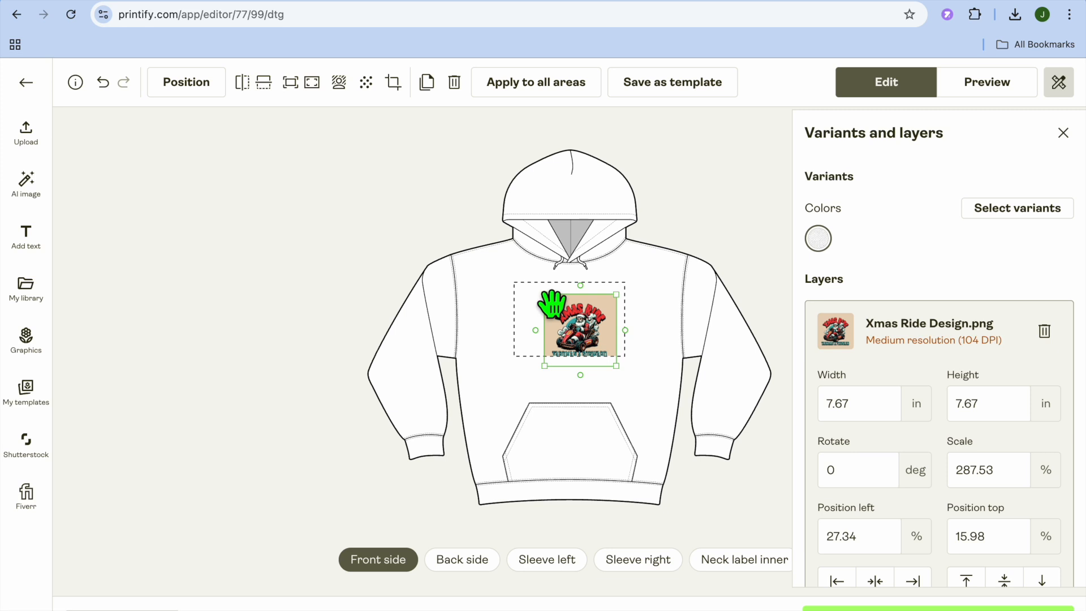
pyautogui.moveTo(544, 294); pyautogui.dragTo(529, 279)
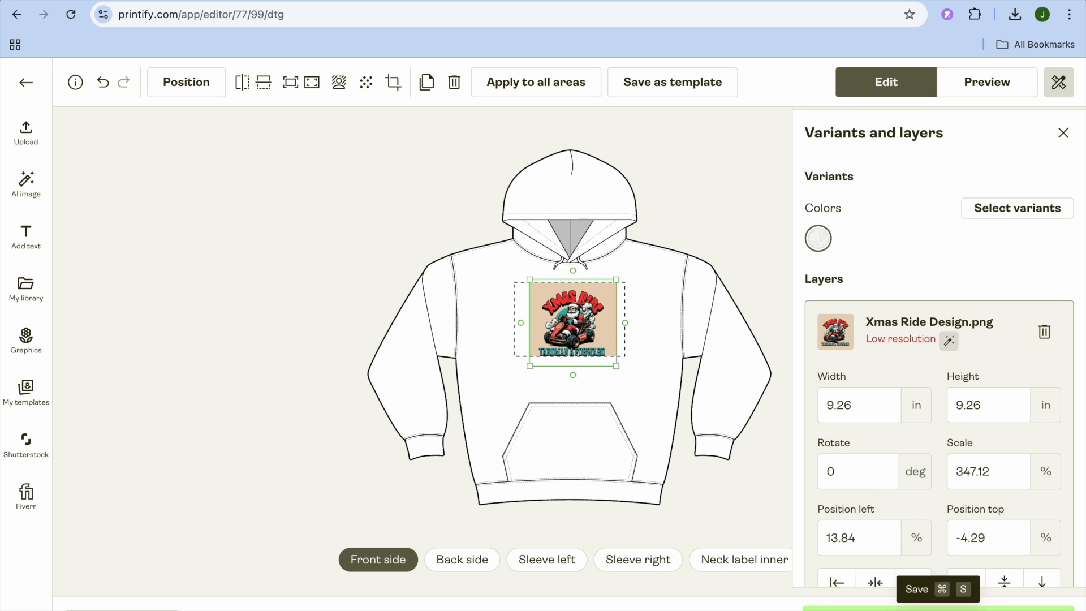
# Step: Save the hoodie product and proceed to its publishing page to review the mockups and listing details
pyautogui.click(940, 608)
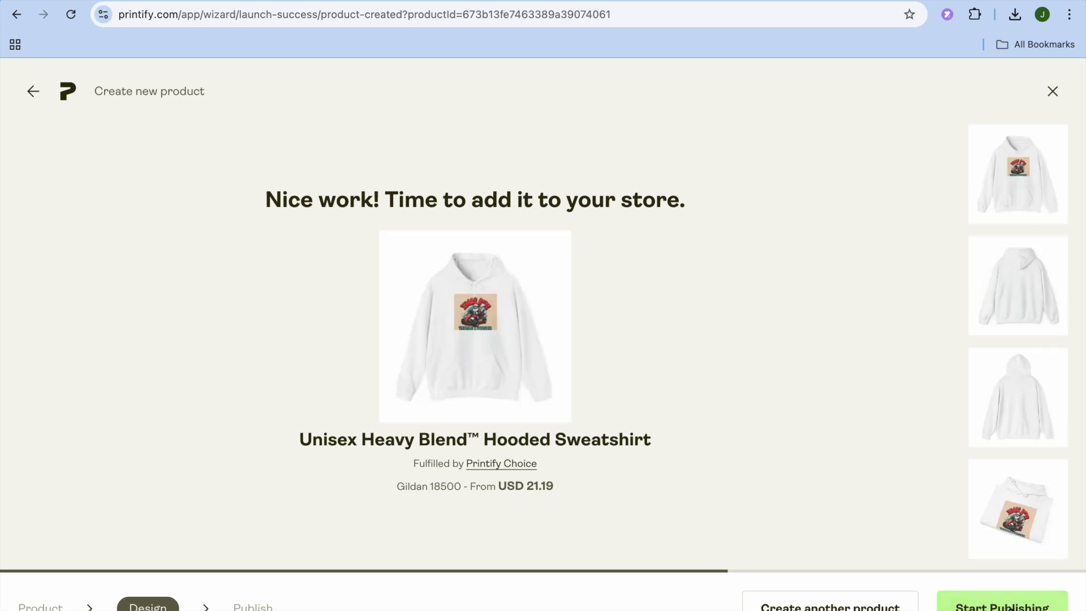
pyautogui.click(1002, 604)
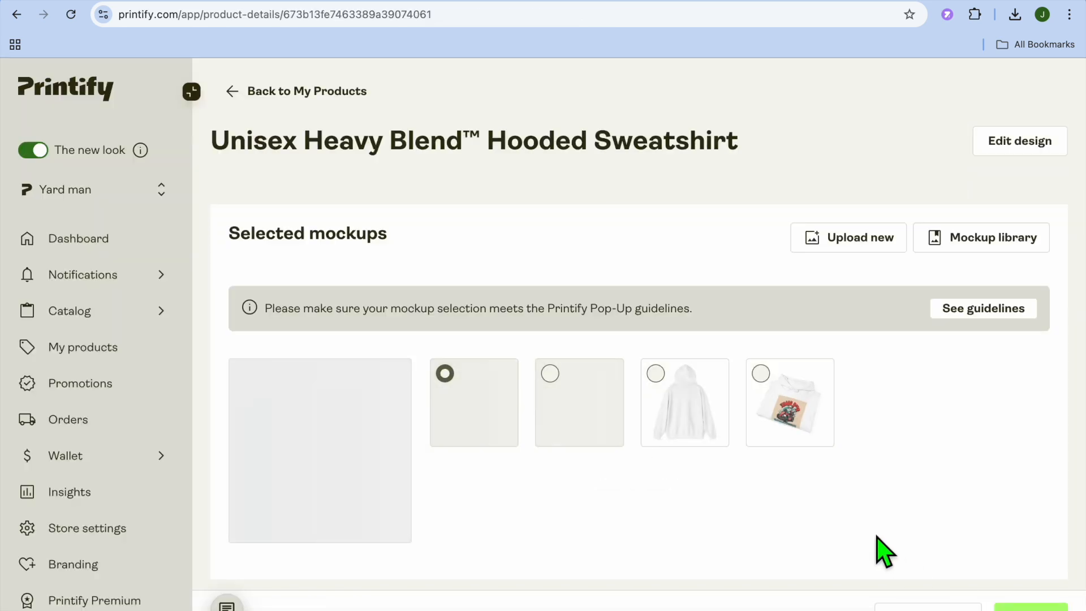
pyautogui.scroll(-9, 885, 551)
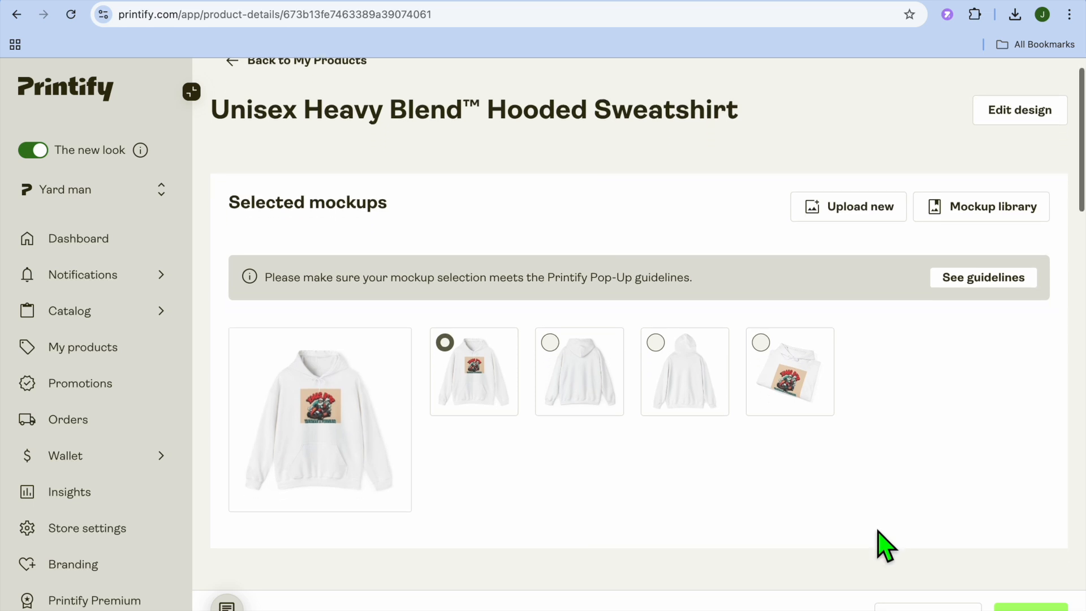
pyautogui.scroll(-3, 884, 547)
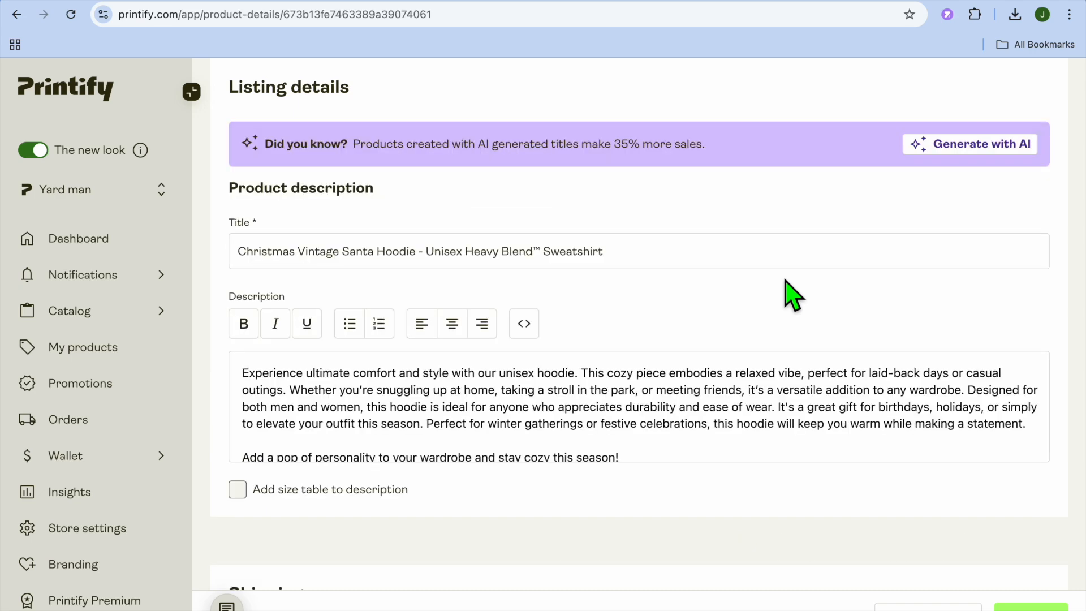
# Step: Select all size variants in the pricing table, view the bulk price editing options, and close them
pyautogui.scroll(-15, 792, 294)
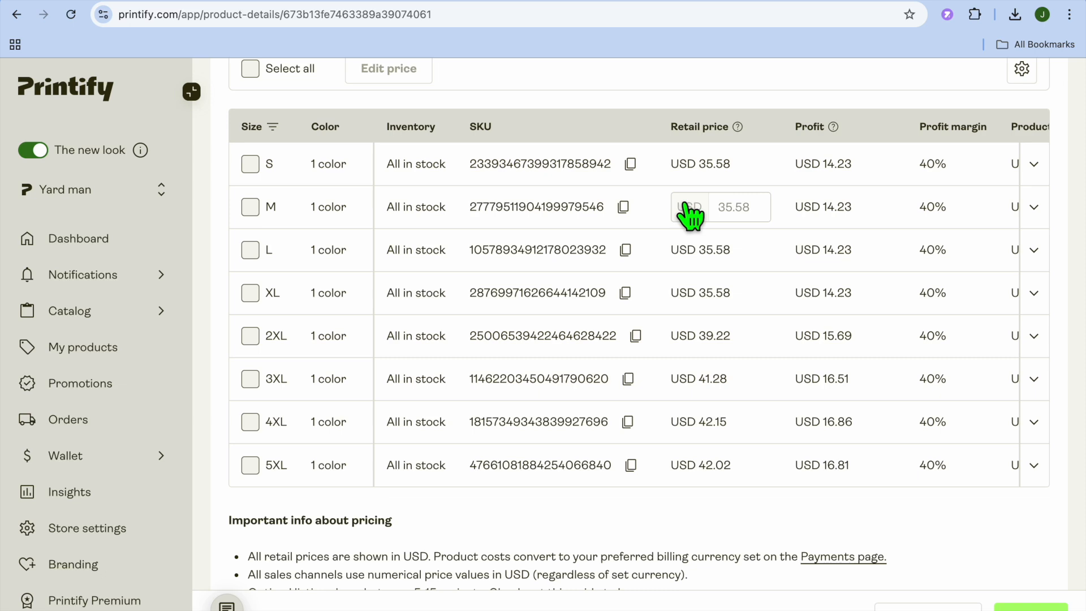
pyautogui.scroll(3, 691, 215)
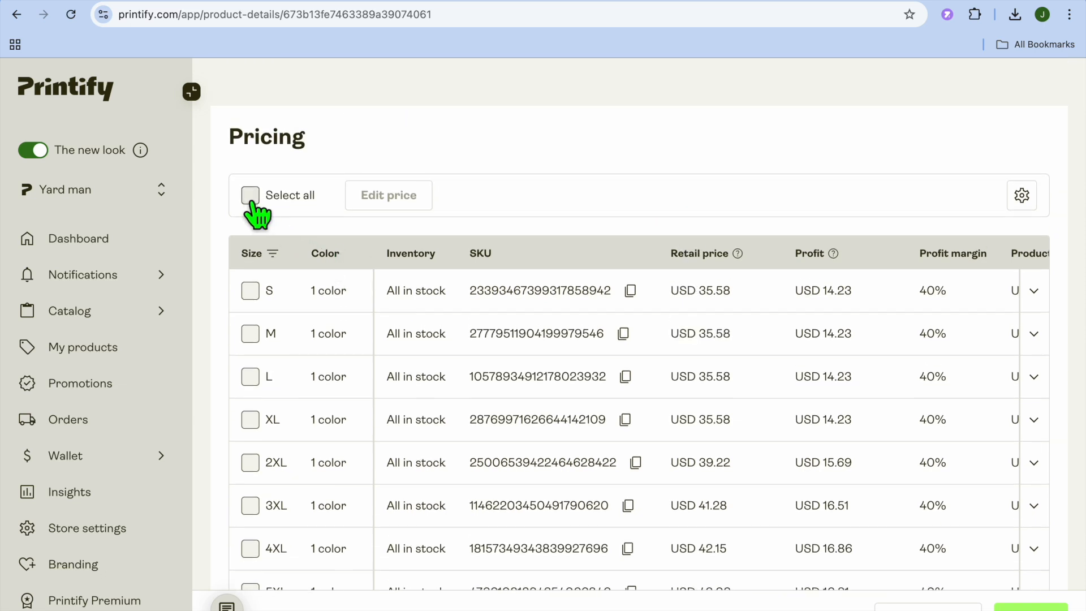
pyautogui.click(251, 196)
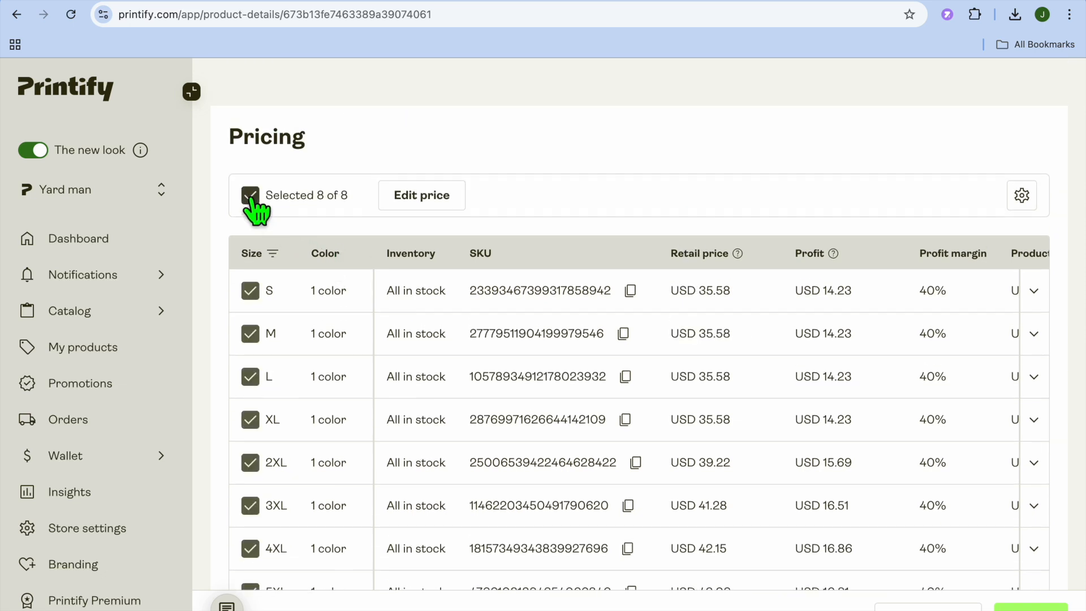
pyautogui.click(421, 202)
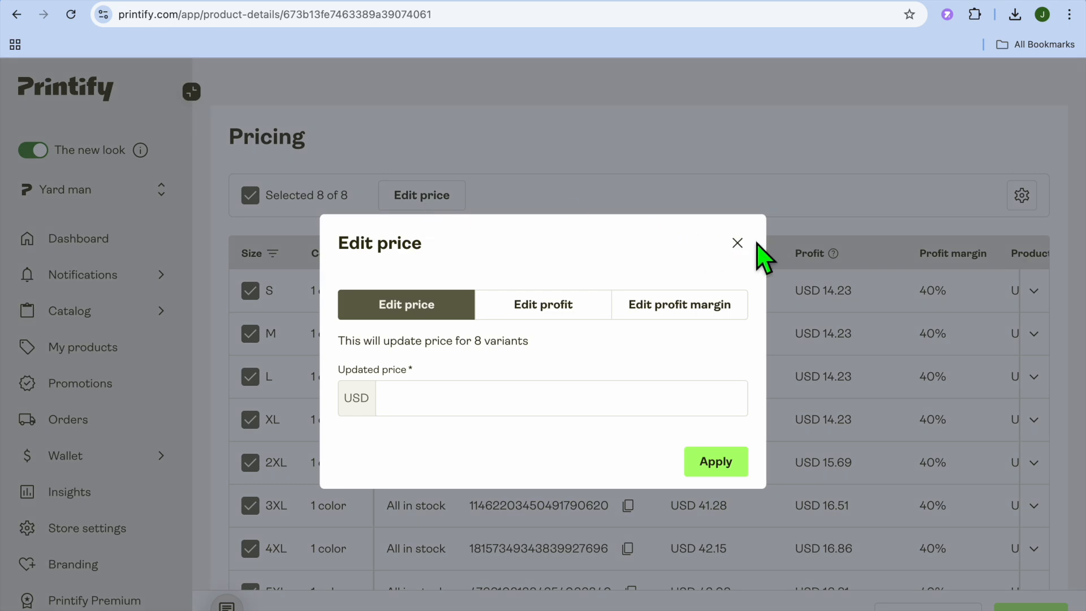
pyautogui.click(738, 244)
# Step: Publish the hoodie, accept the listing details terms, and return to the product list
pyautogui.scroll(-5, 871, 446)
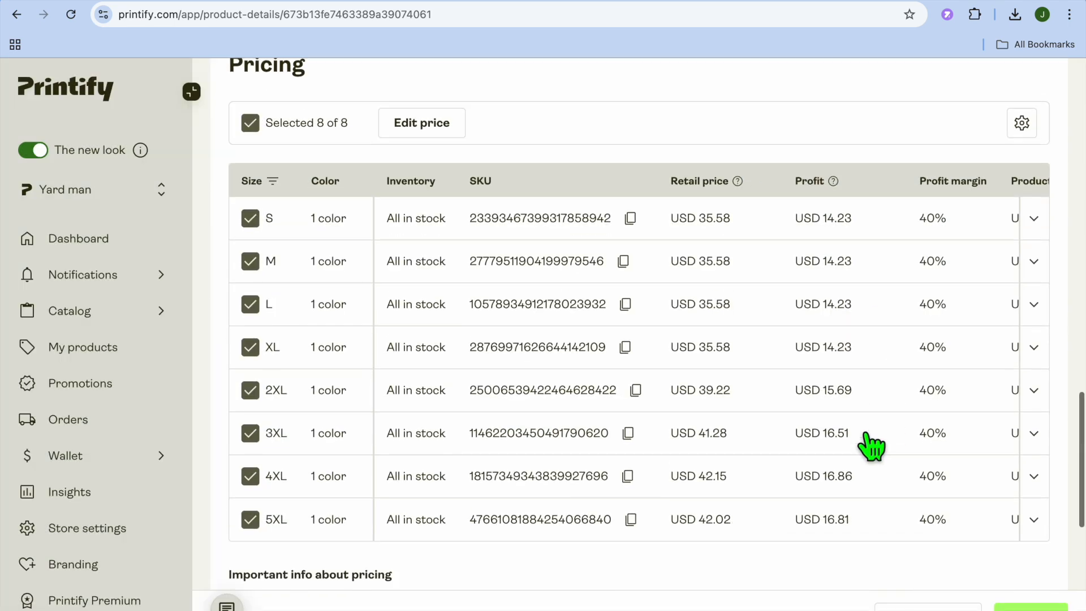
pyautogui.click(1031, 607)
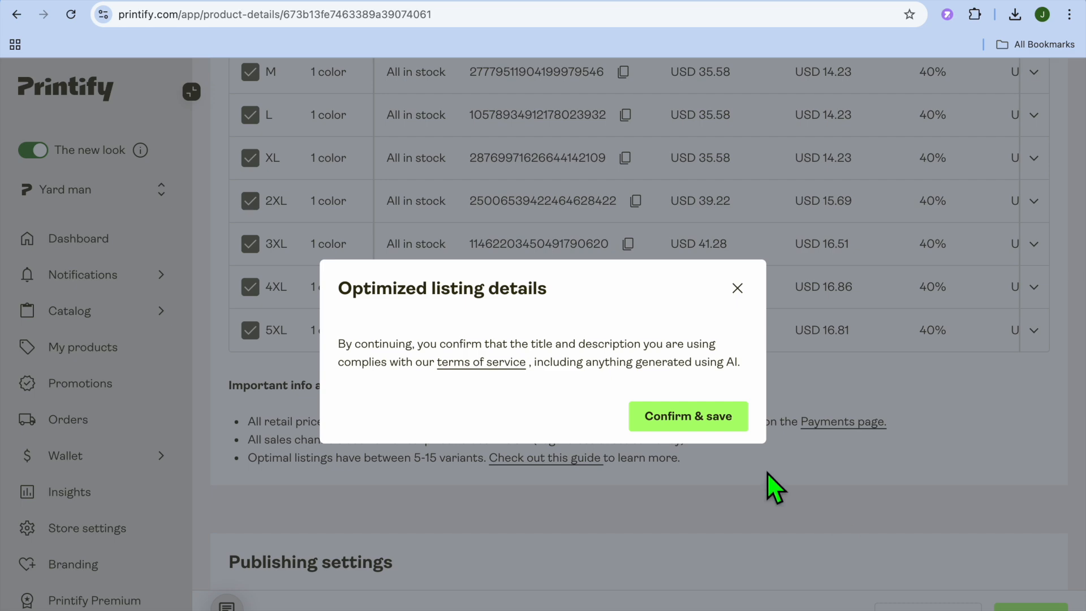
pyautogui.click(719, 425)
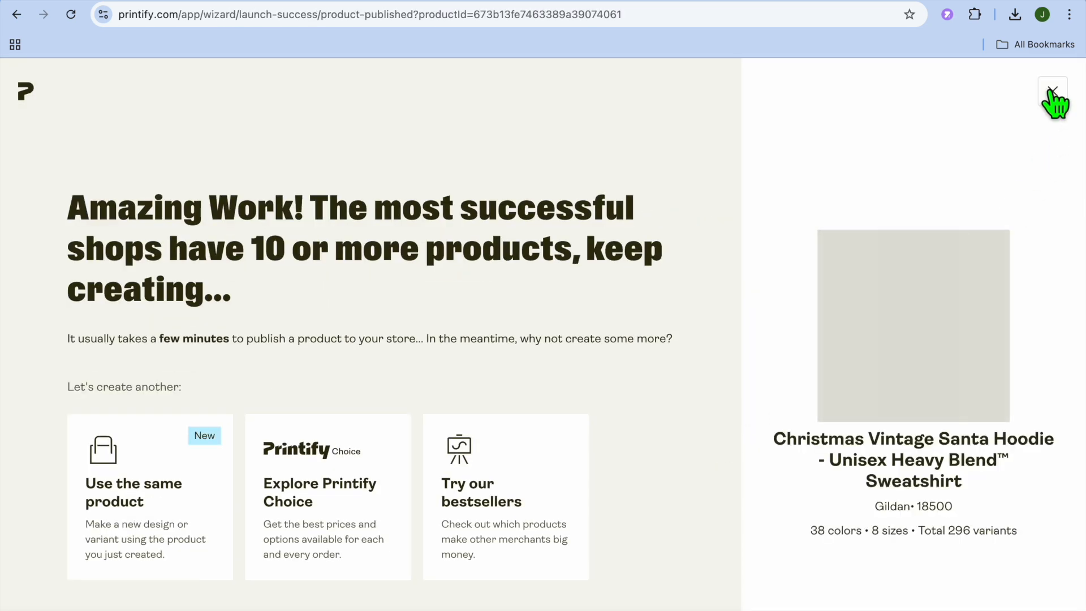
pyautogui.click(1052, 91)
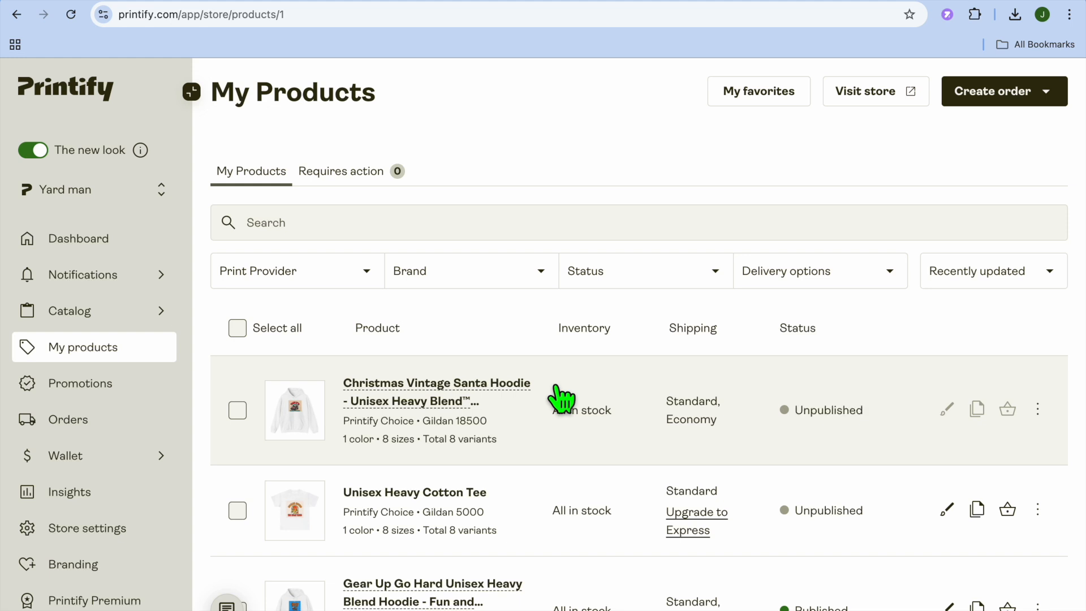
# Step: View the published Christmas Vintage Santa Hoodie's storefront listing, and return to the Printify product list
pyautogui.click(1039, 411)
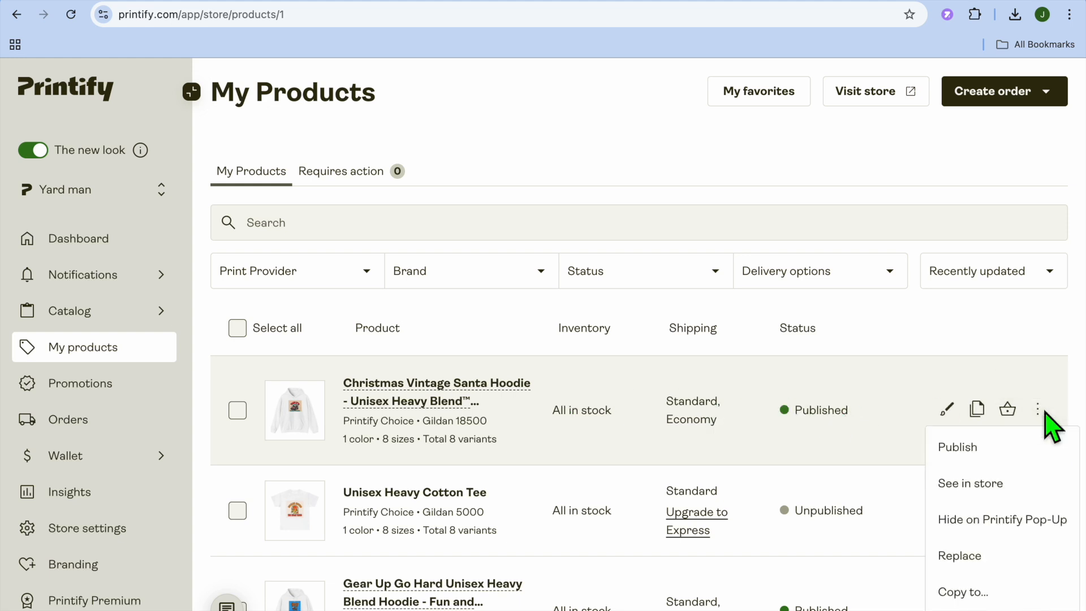
pyautogui.click(999, 489)
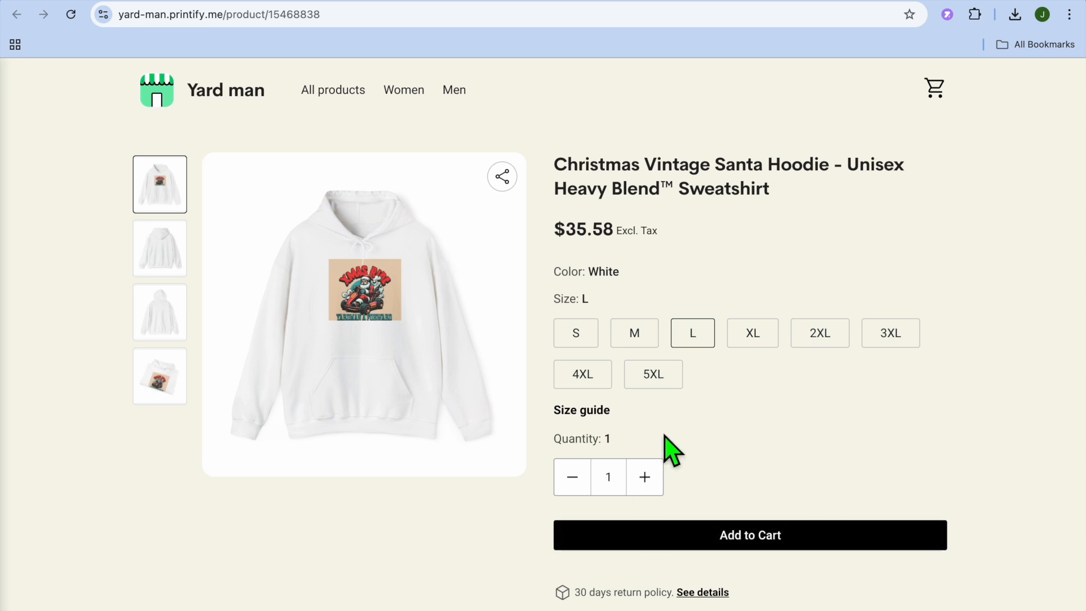
pyautogui.click(969, 3)
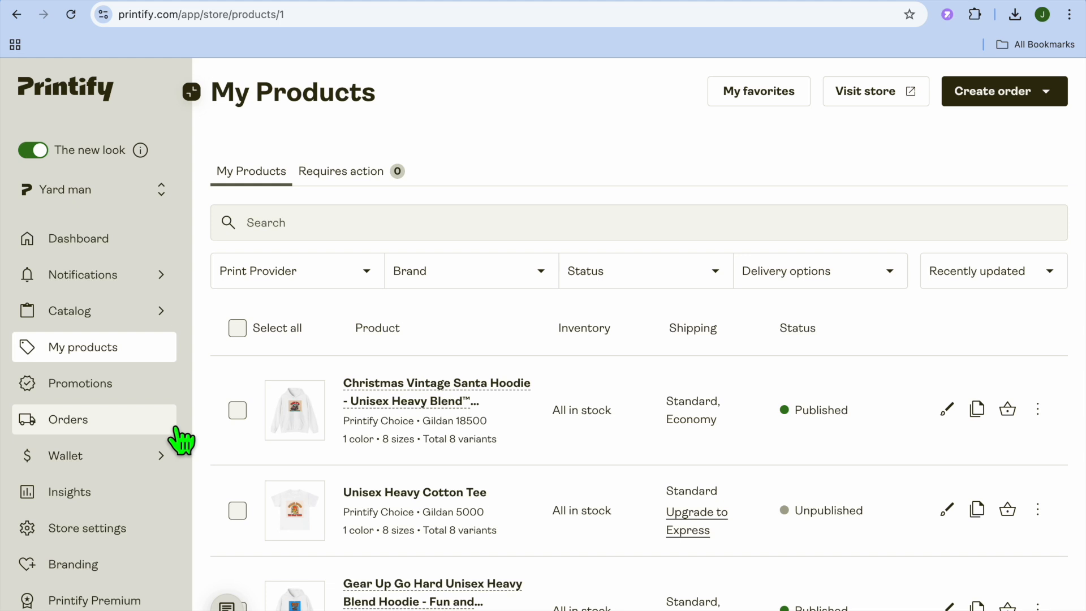
# Step: Review the wallet's payment details and the store settings' general information, store design and terms of service sections
pyautogui.moveTo(132, 468)
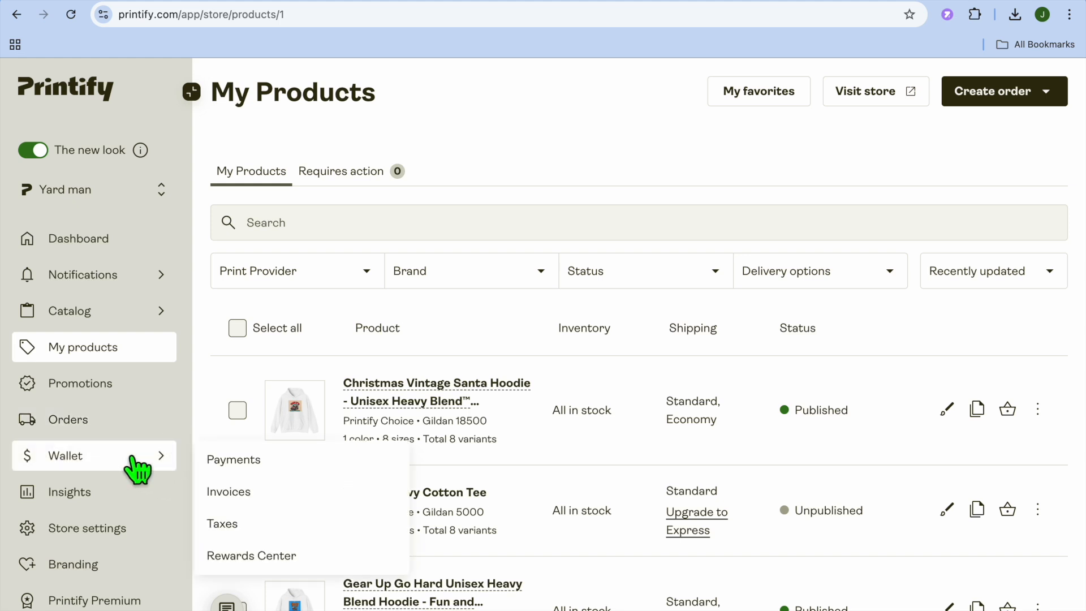
pyautogui.click(255, 461)
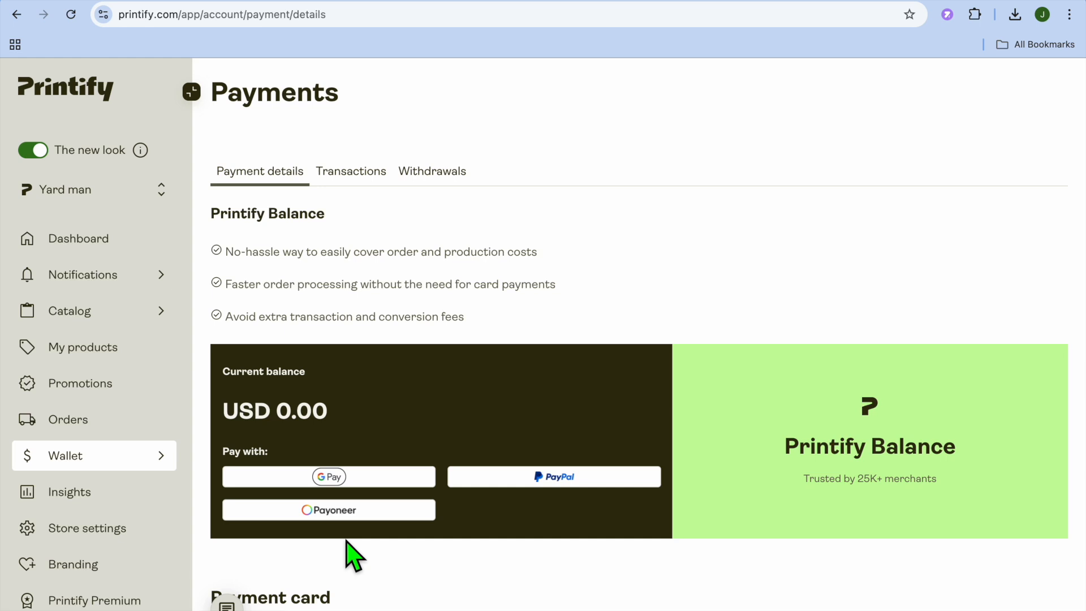
pyautogui.click(118, 534)
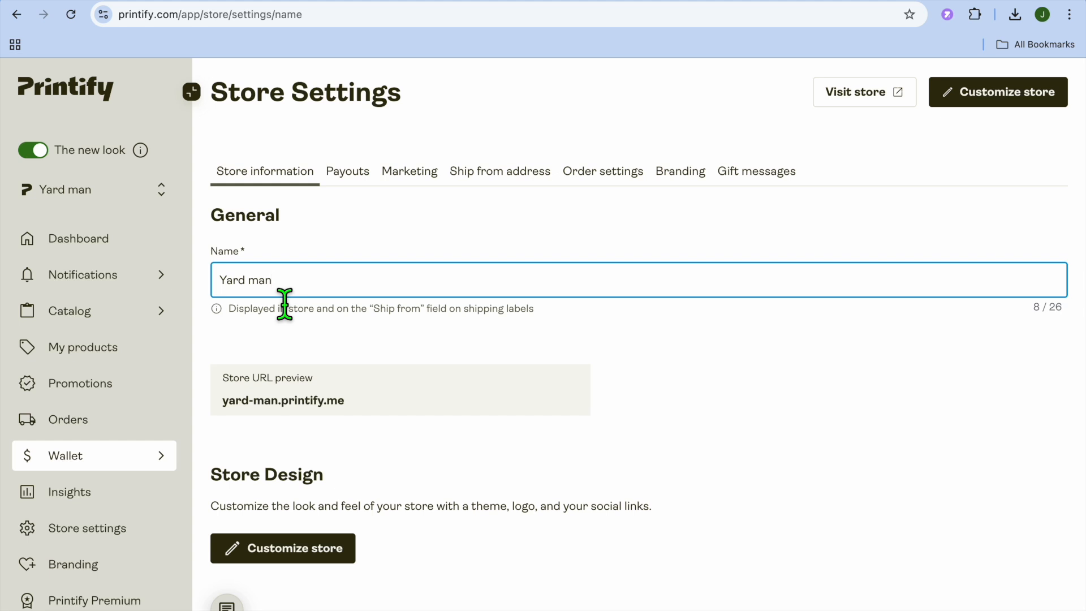
pyautogui.scroll(-2, 287, 510)
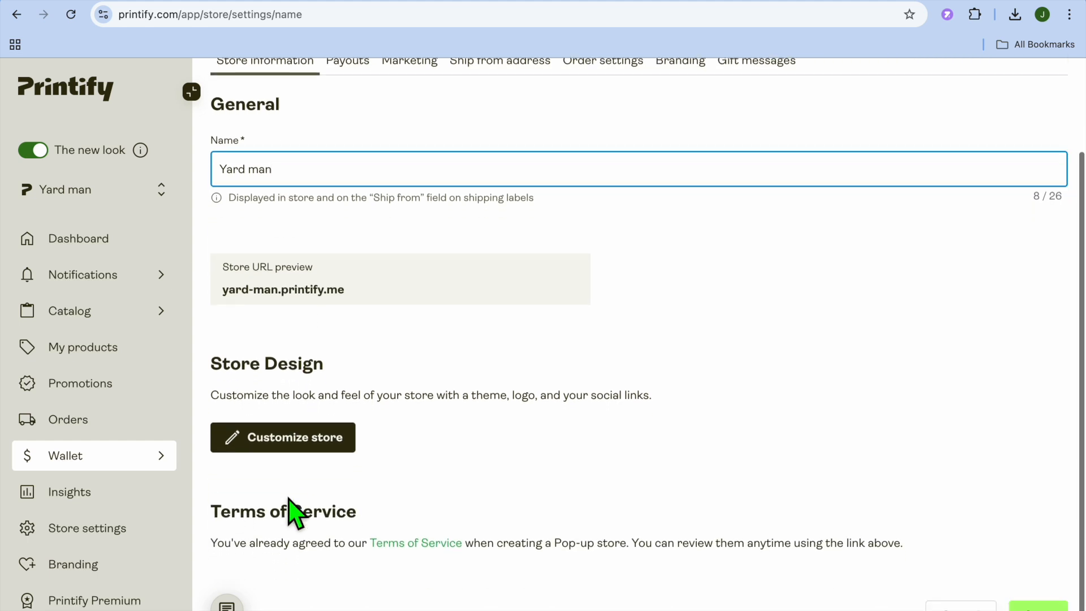
pyautogui.scroll(2, 409, 399)
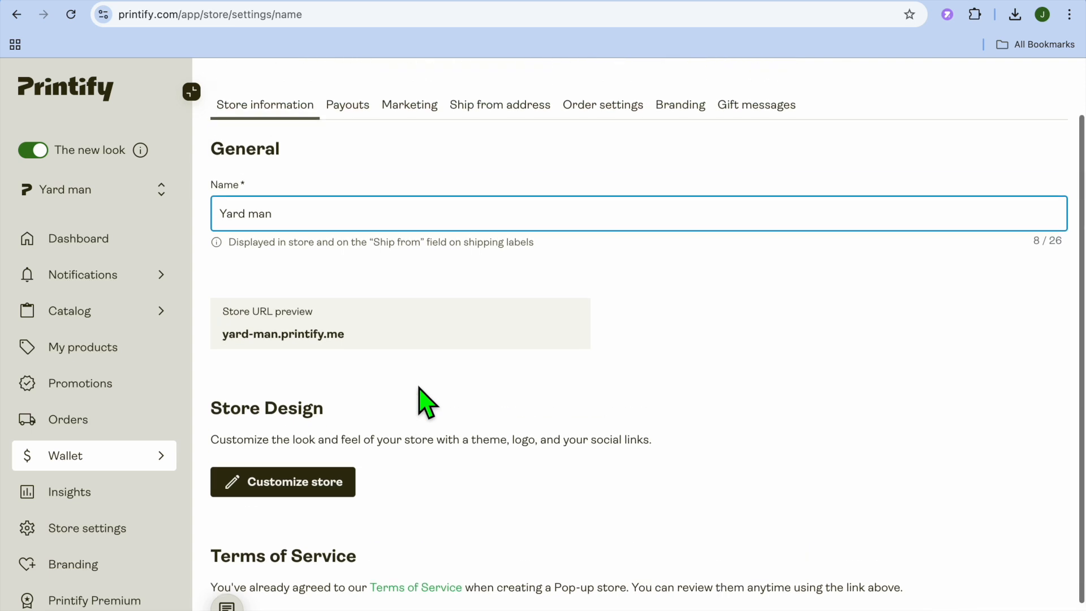